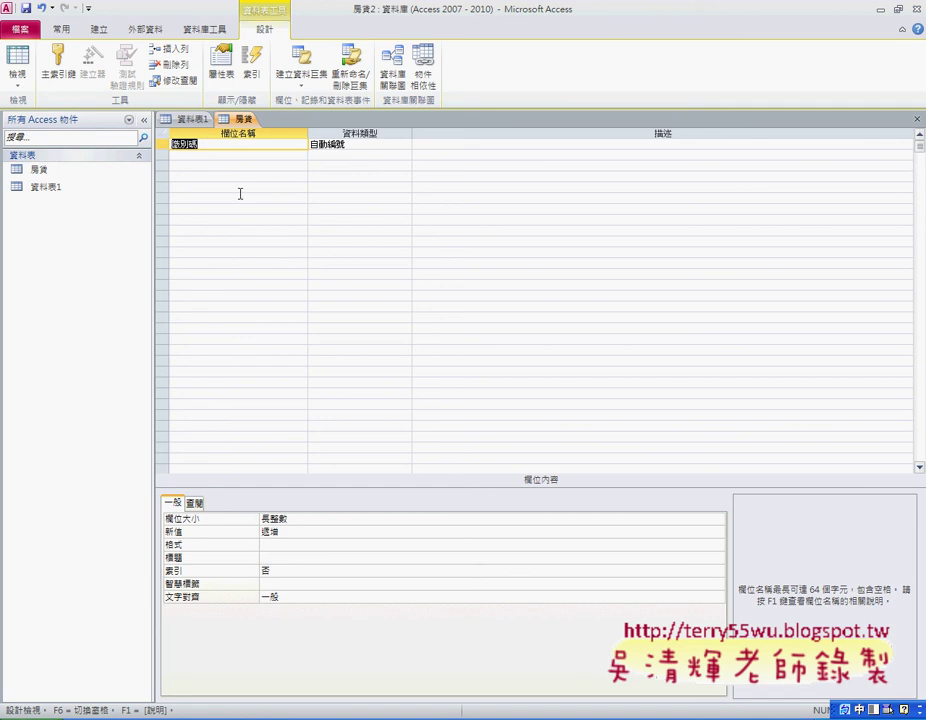
Bring the Excel workbook 範例_貸款計算.xlsm to the front from the taskbar.
click(62, 75)
click(622, 709)
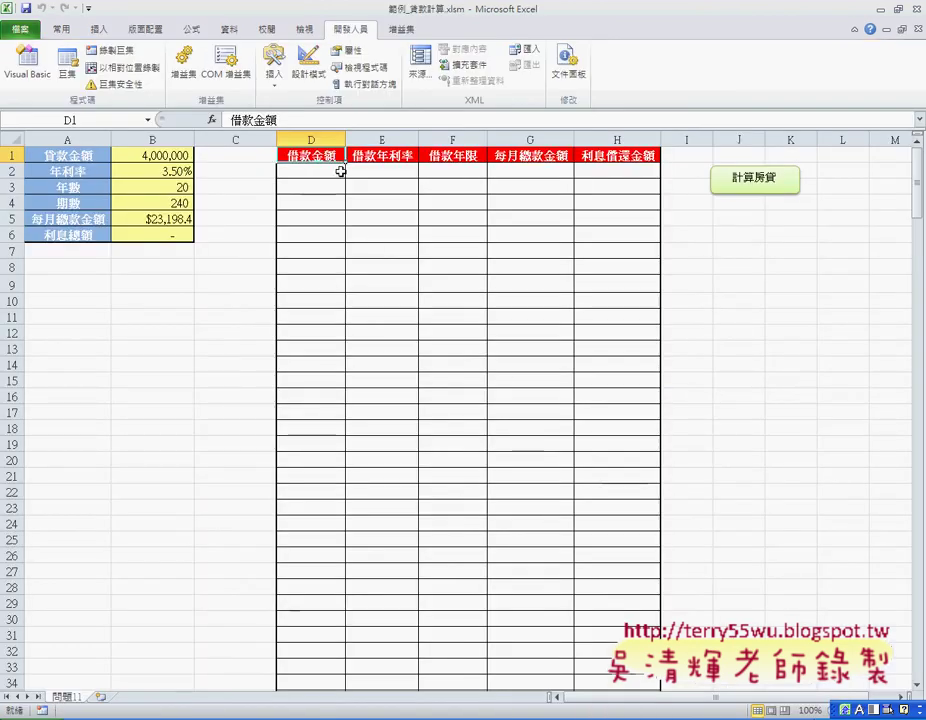
Enter 借款金額 and 借款年利率 as the first two field names of the 房貸 table.
click(660, 709)
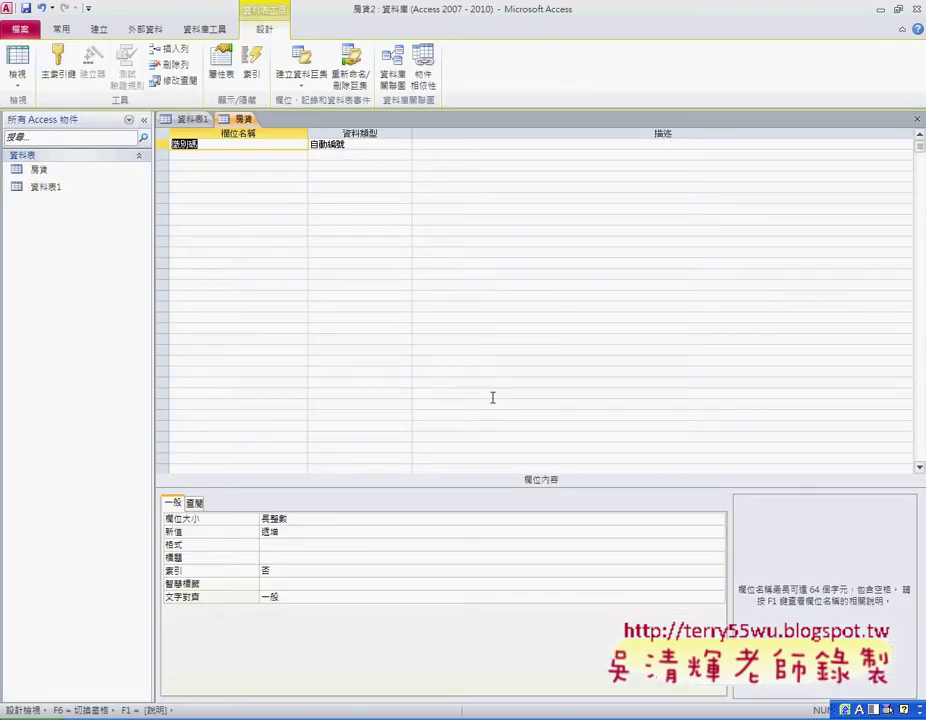
text(借款金額)
click(173, 144)
key(alt+Tab)
key(Right)
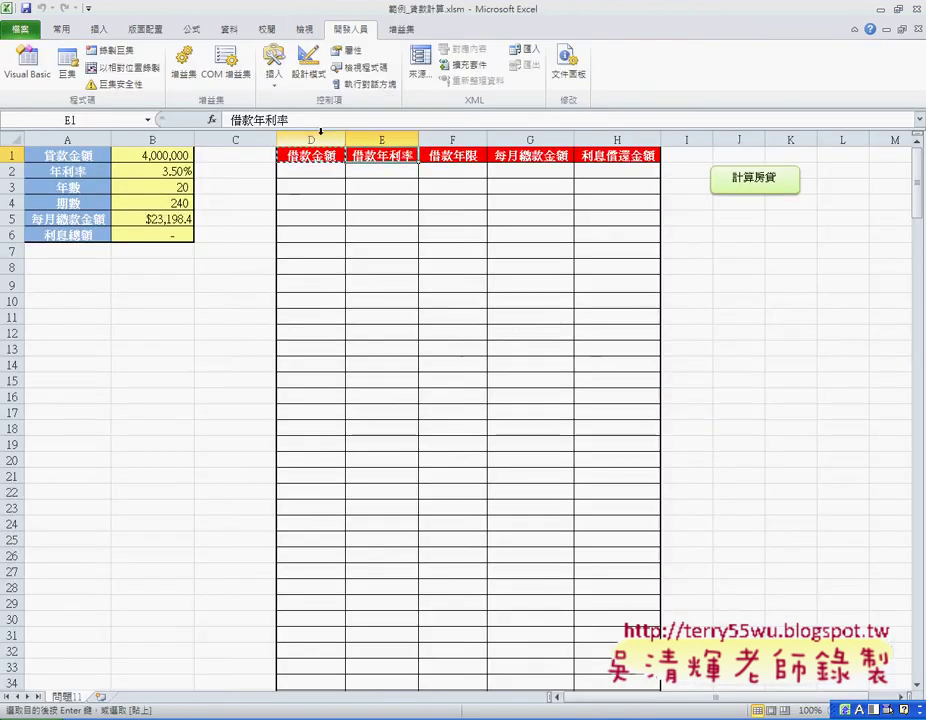
drag(231, 120, 290, 120)
key(ctrl+c)
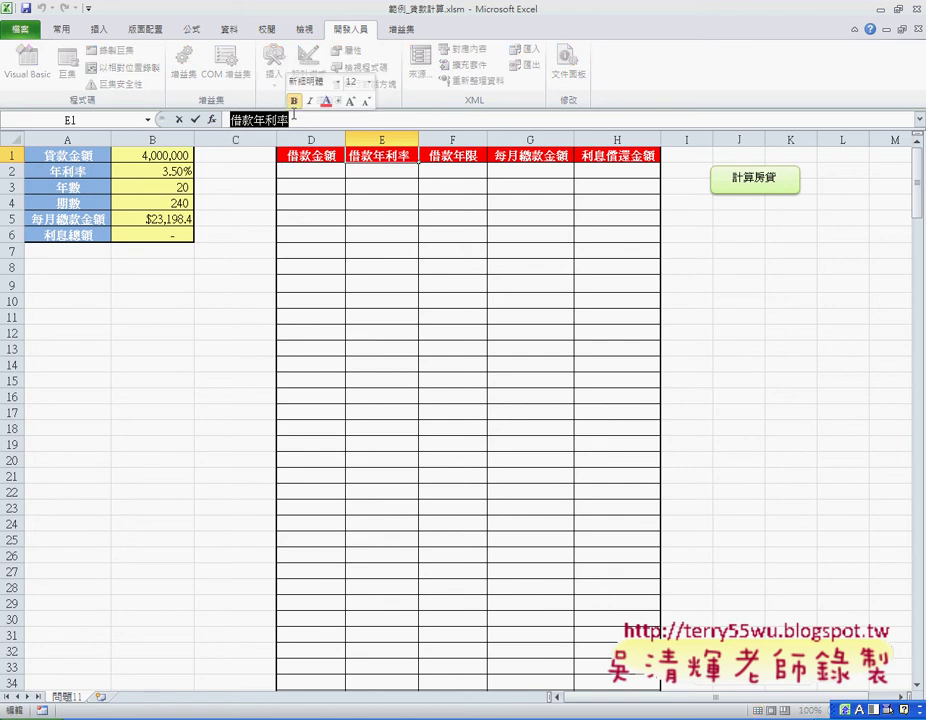
key(alt+Tab)
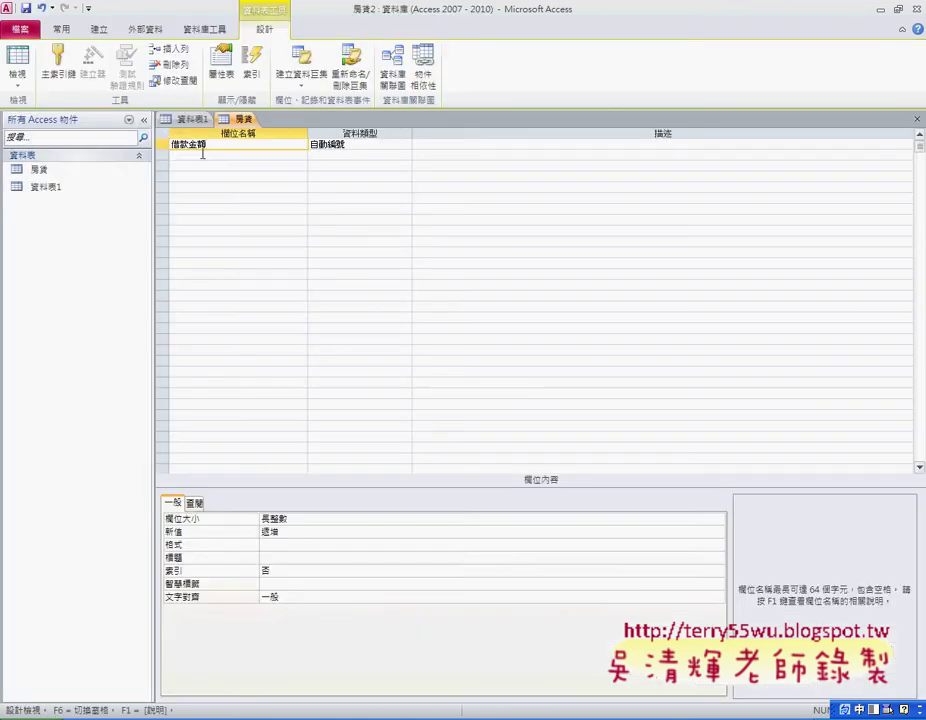
click(202, 153)
key(ctrl+v)
Copy the 借款年限 heading from Excel into the third field name.
key(alt+Tab)
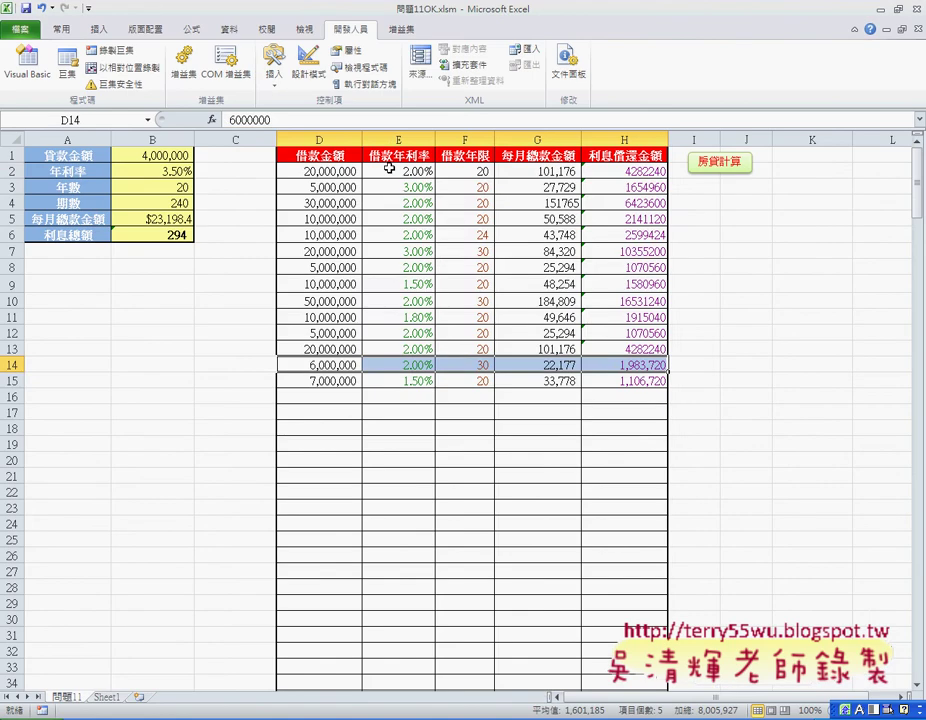
click(465, 156)
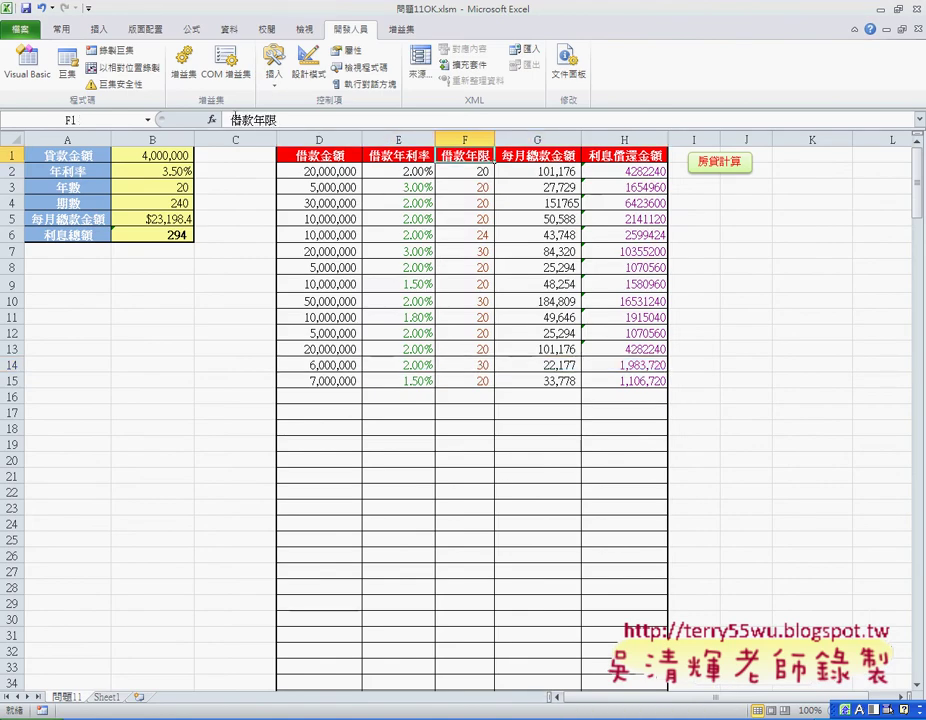
drag(232, 119, 277, 119)
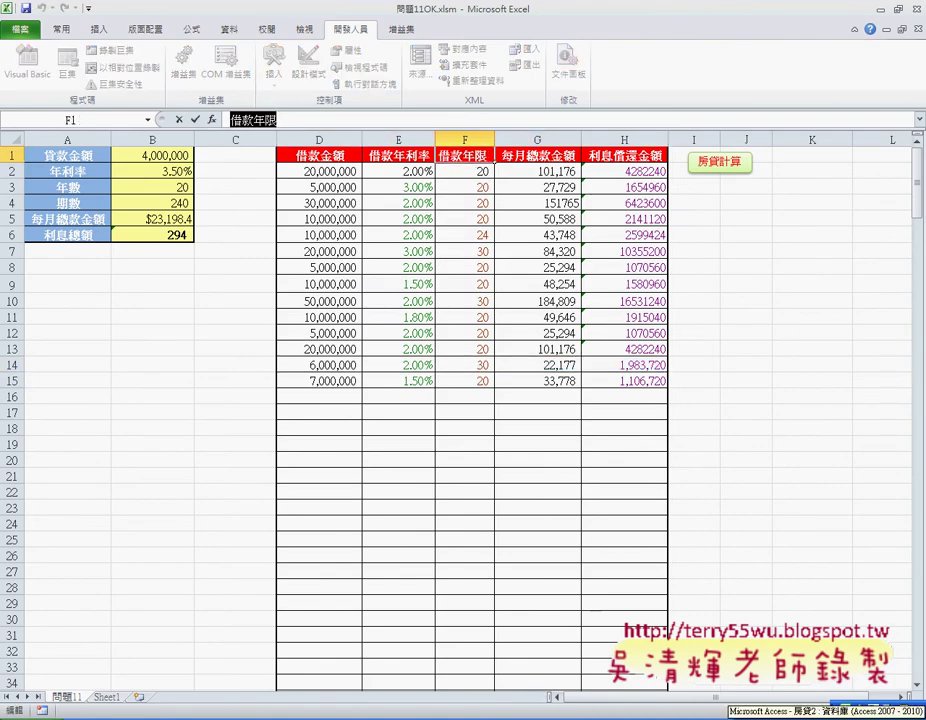
key(ctrl+c)
key(alt+Tab)
click(234, 166)
key(ctrl+v)
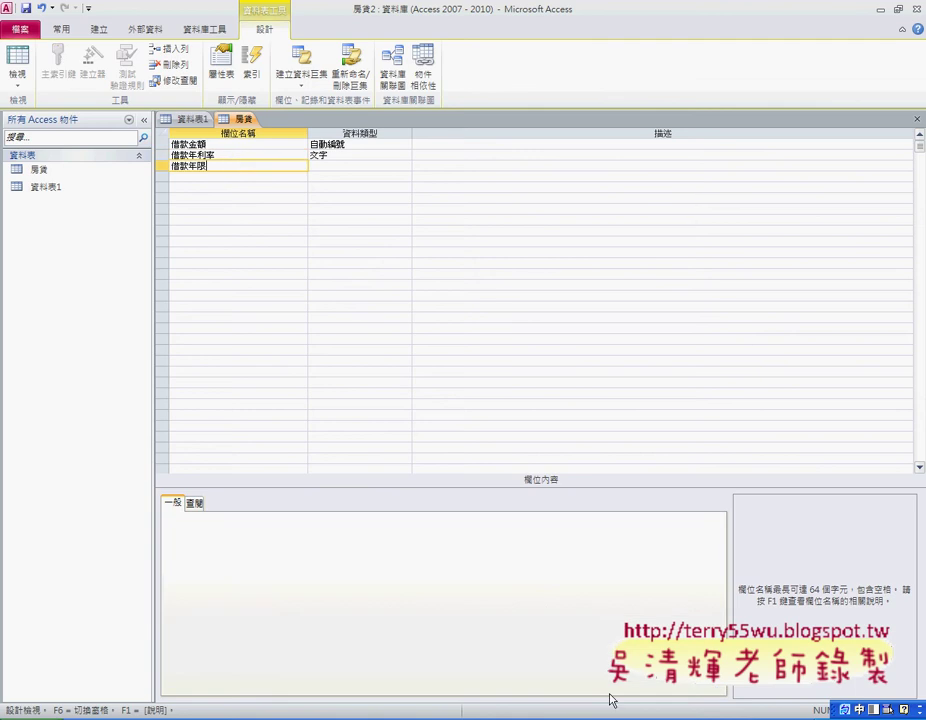
Copy the 每月繳款金額 heading from Excel into the fourth field name.
click(610, 700)
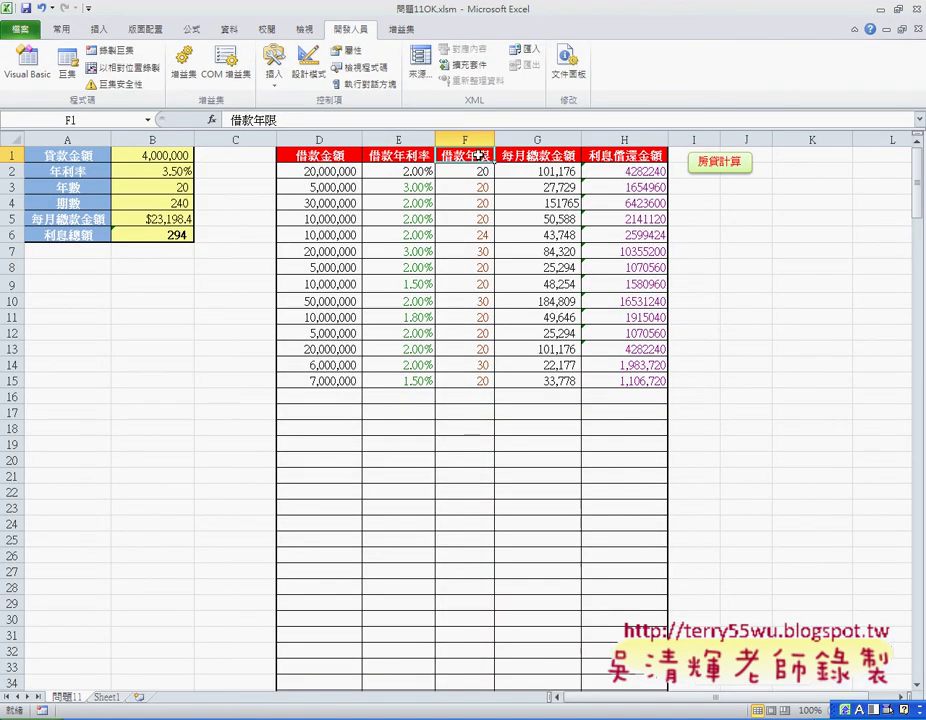
click(538, 155)
click(290, 117)
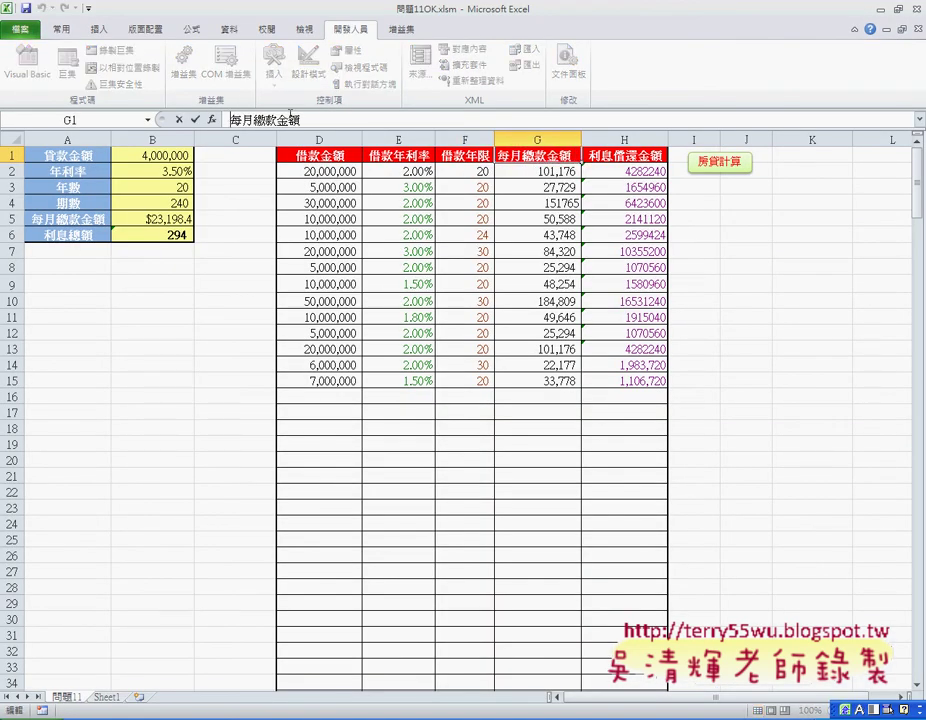
drag(300, 119, 229, 119)
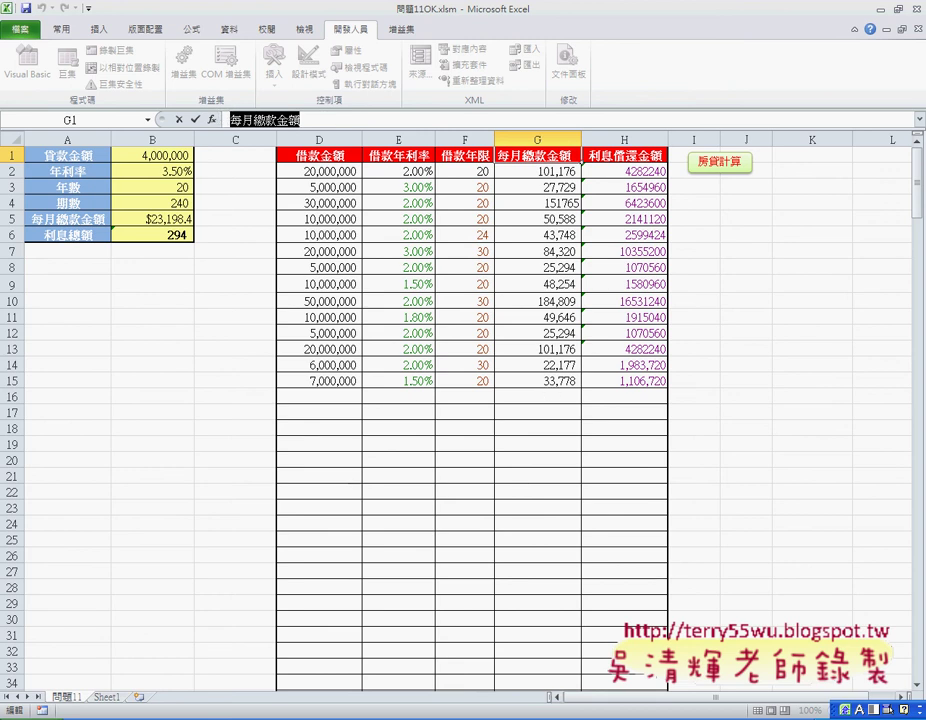
key(alt+Tab)
click(234, 176)
key(ctrl+v)
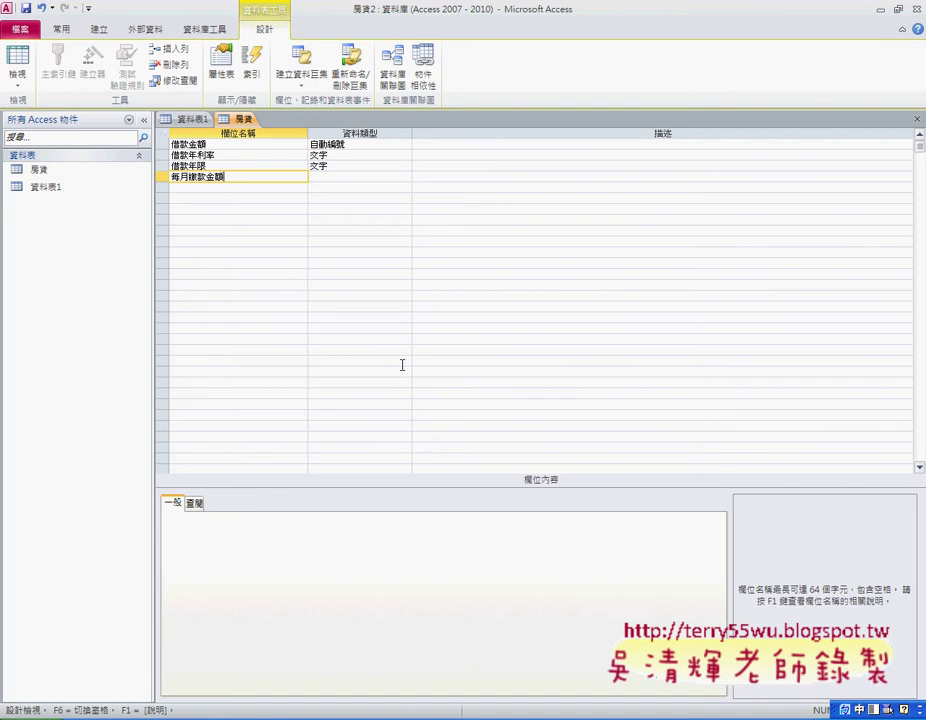
Copy the 利息償還金額 heading from Excel into the fifth field name.
key(alt+Tab)
click(616, 153)
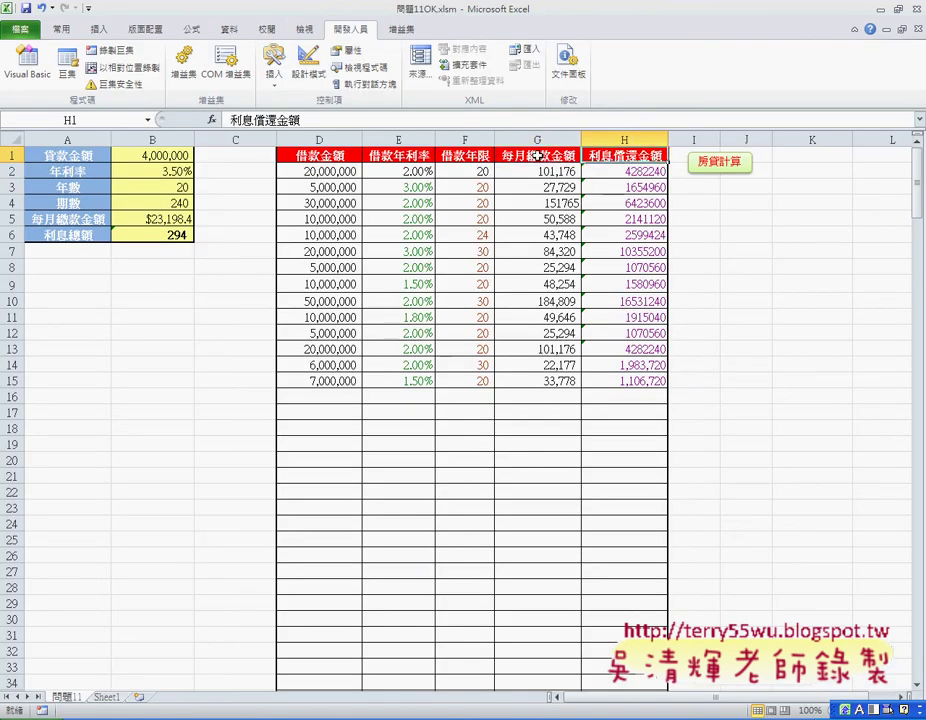
key(ctrl+c)
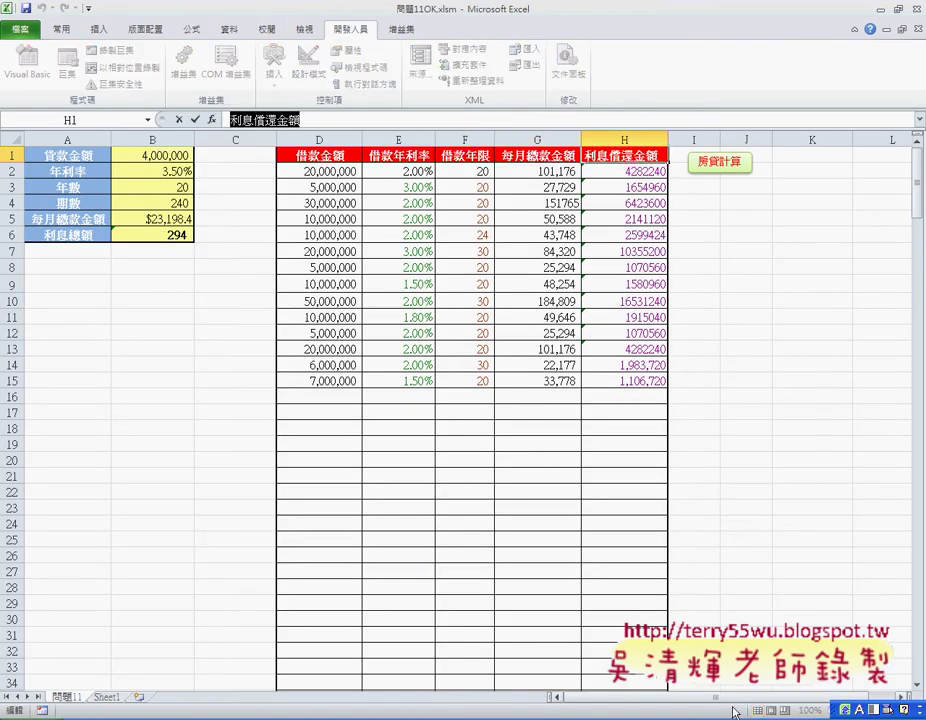
key(alt+Tab)
click(242, 187)
key(ctrl+v)
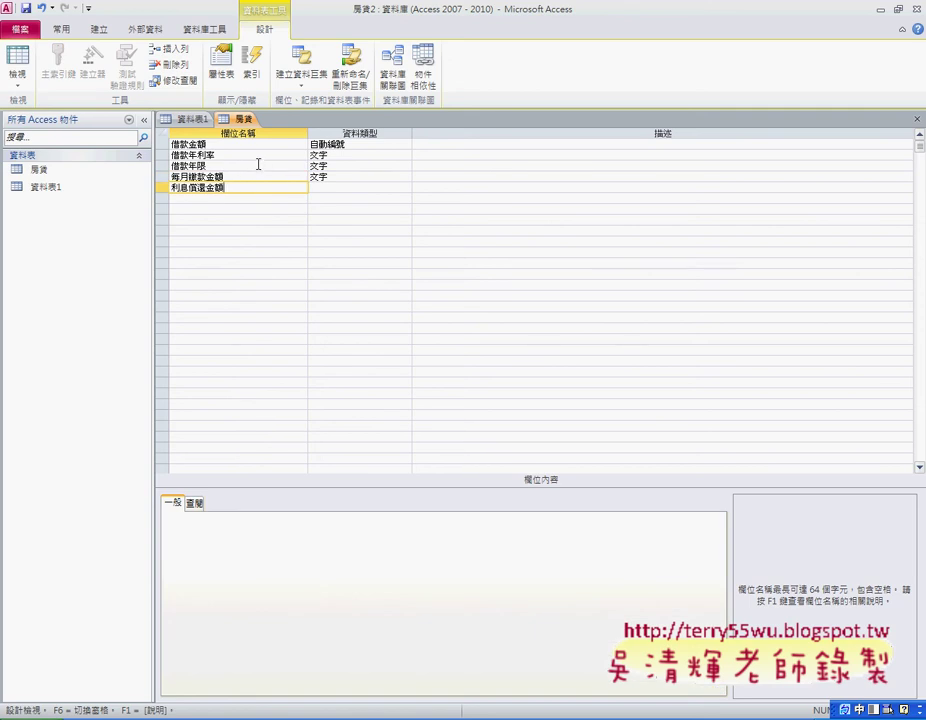
click(250, 144)
Set the 借款金額 field's data type to 數字.
click(359, 144)
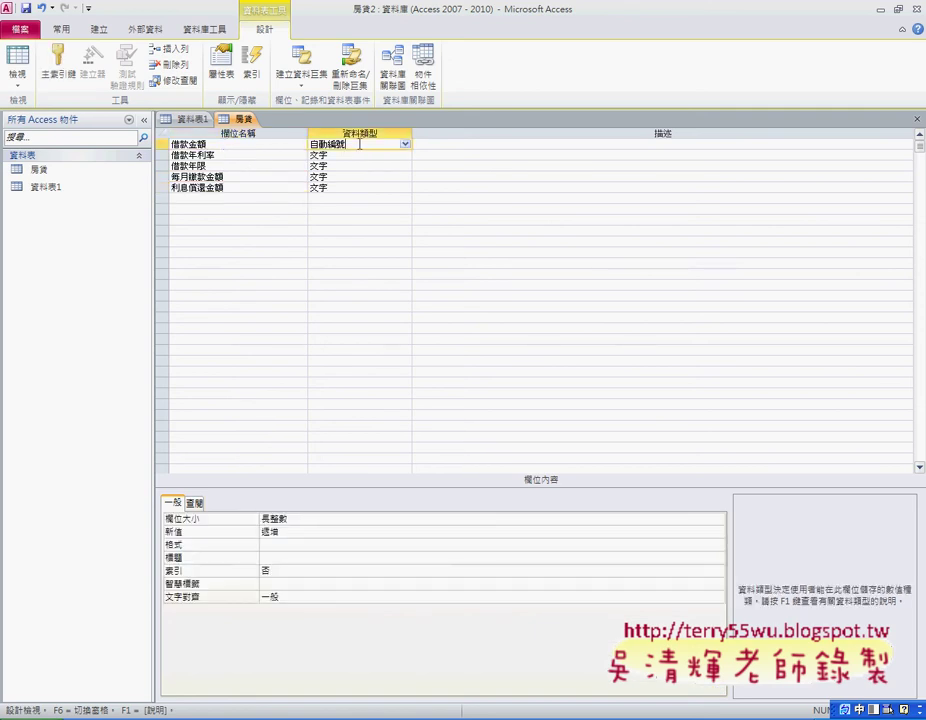
click(405, 145)
click(390, 177)
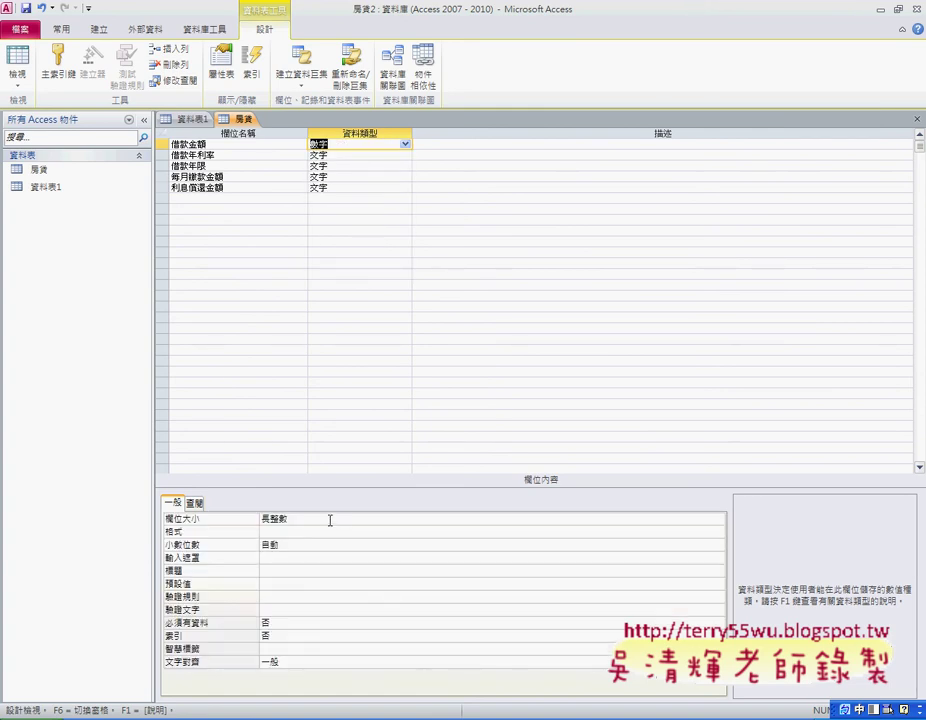
Make 借款年利率 a 數字 field with field size 雙精準數.
click(212, 155)
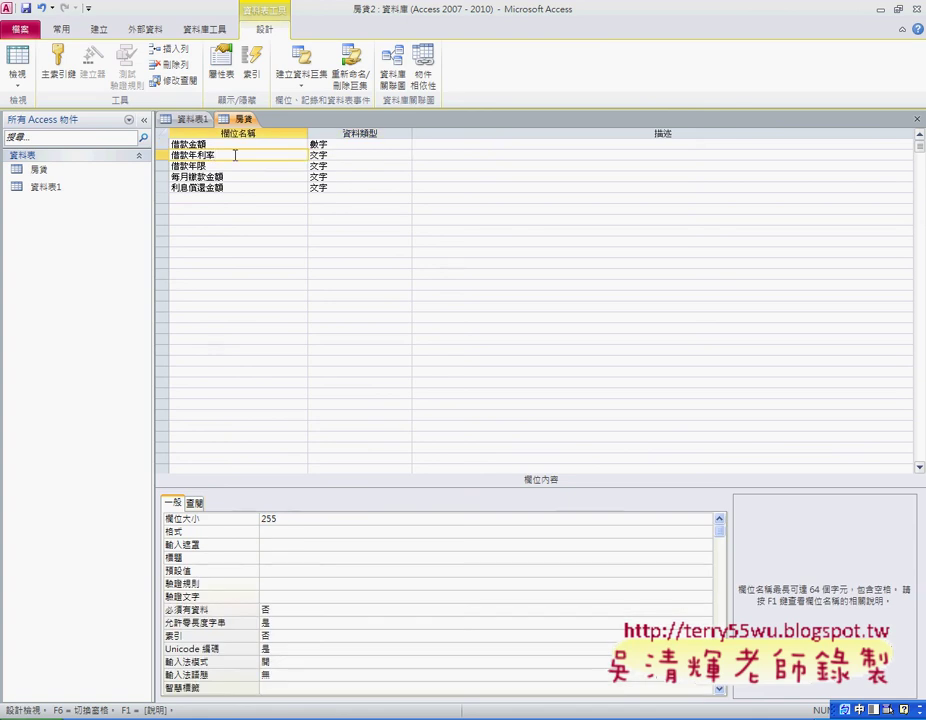
click(400, 155)
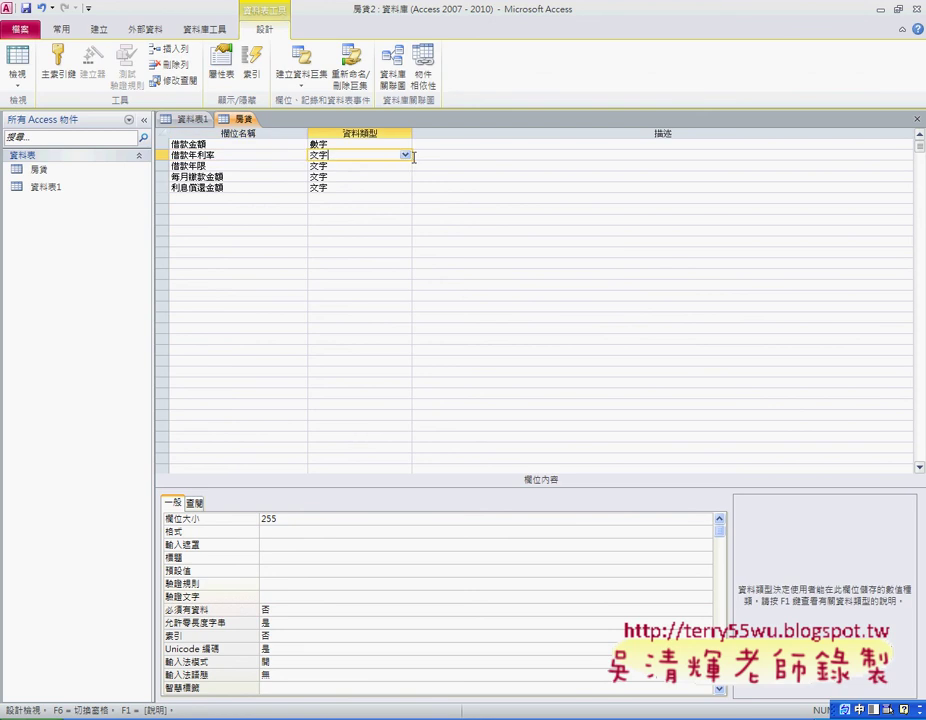
click(405, 155)
click(388, 187)
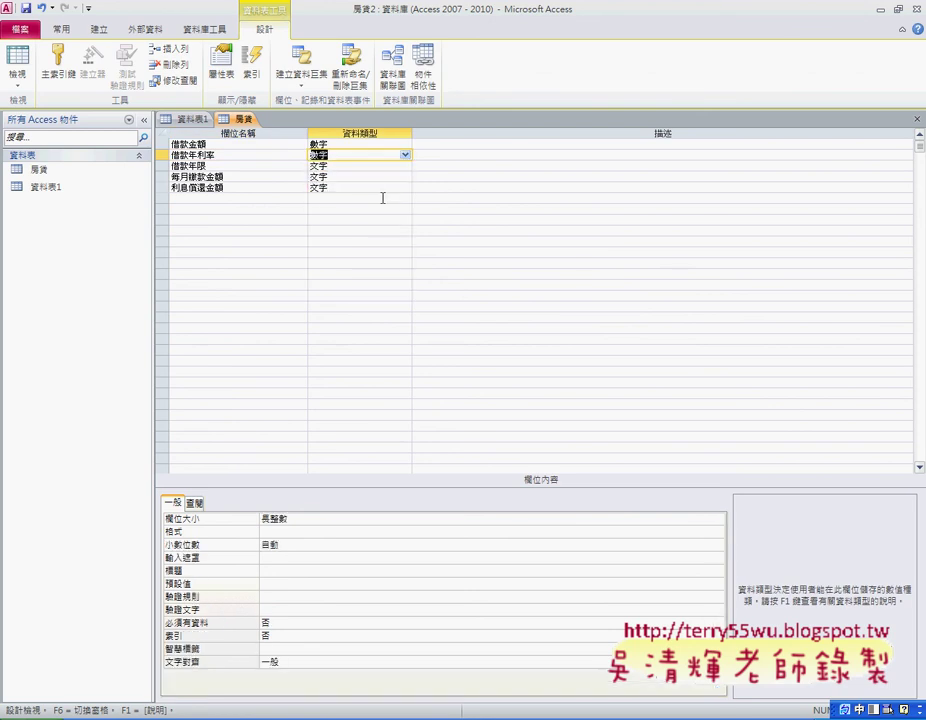
click(718, 519)
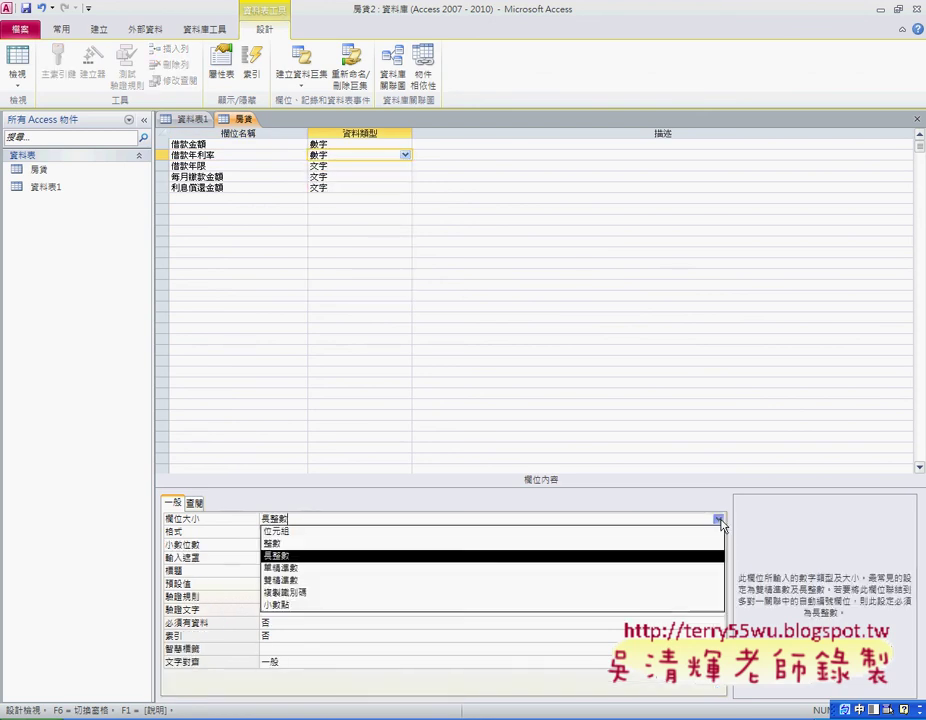
click(470, 586)
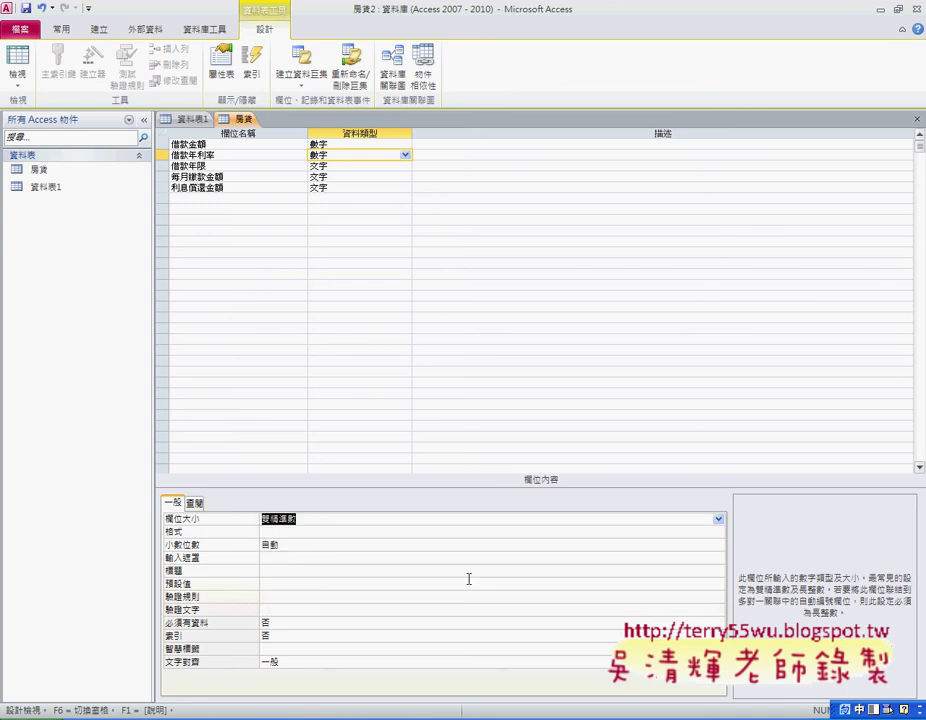
click(204, 547)
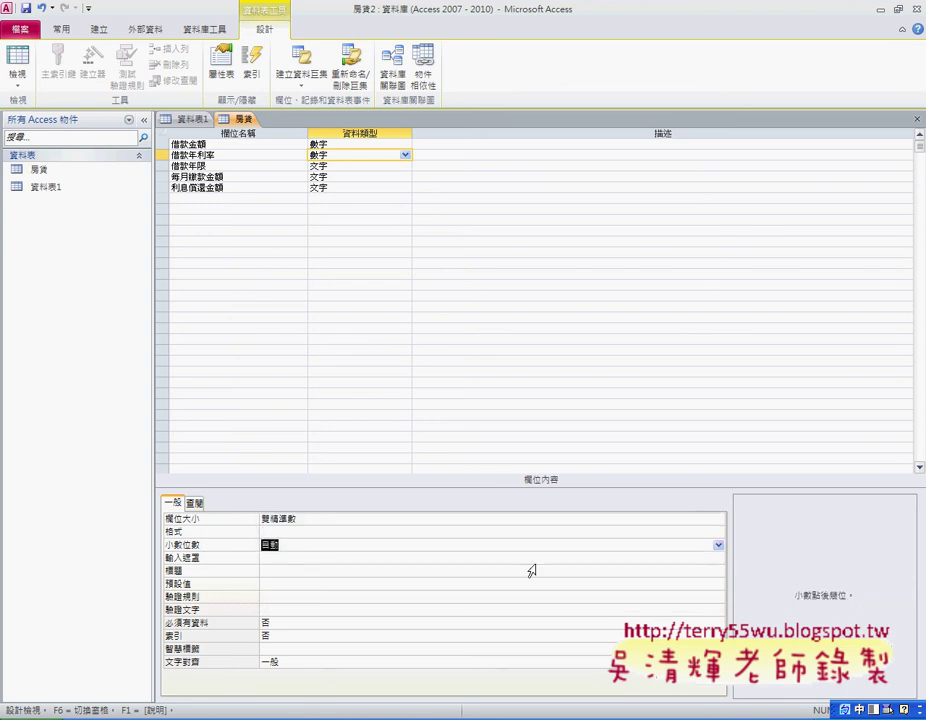
click(718, 546)
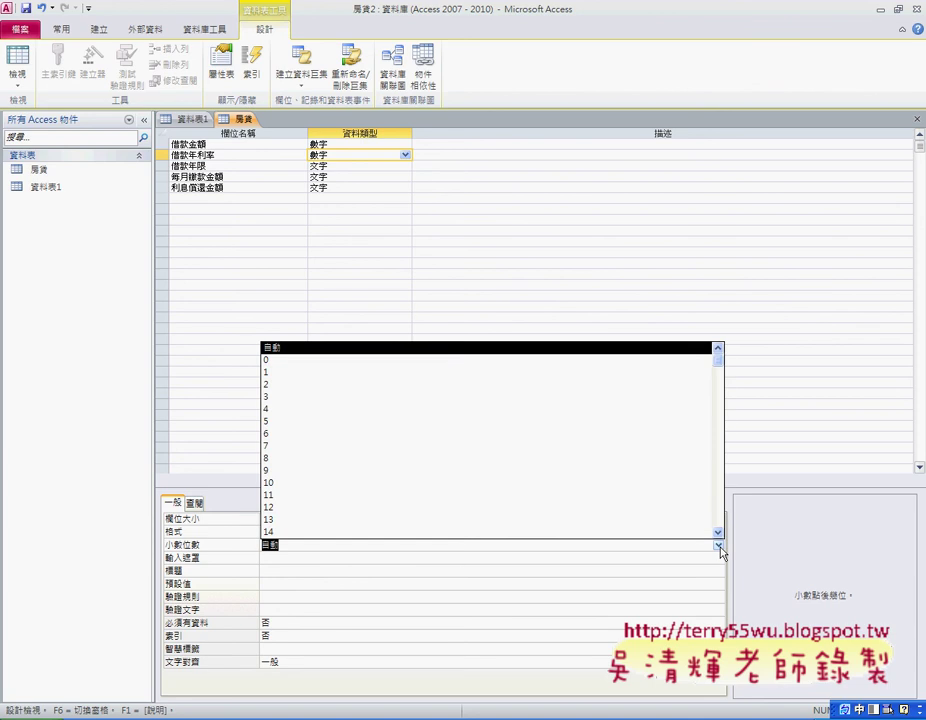
click(718, 546)
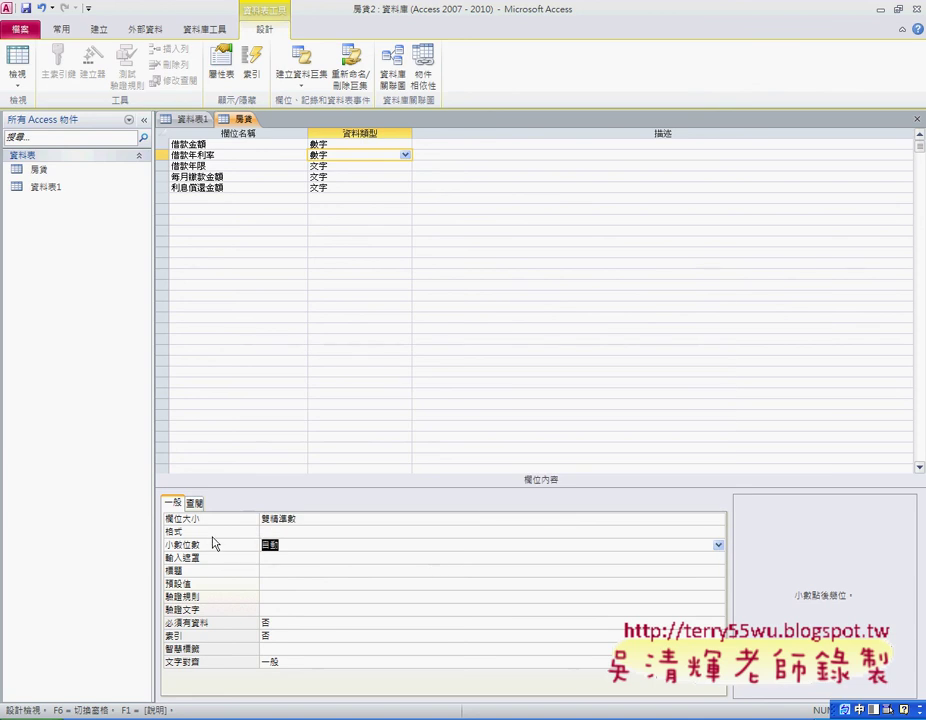
click(359, 533)
Give 借款年利率 the 百分比 format with 2 decimal places.
click(718, 532)
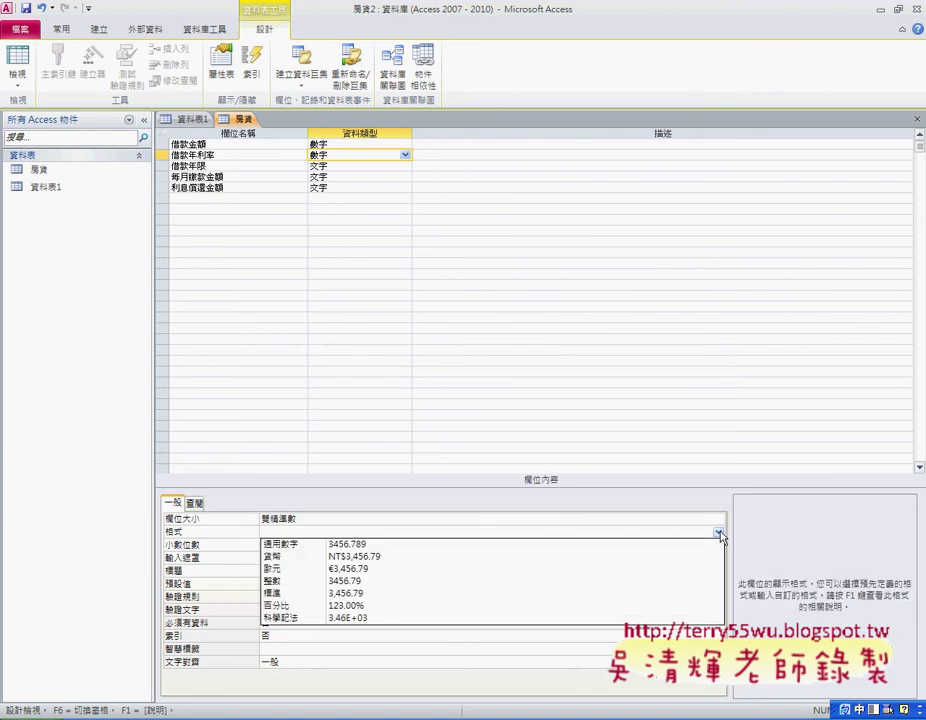
click(646, 606)
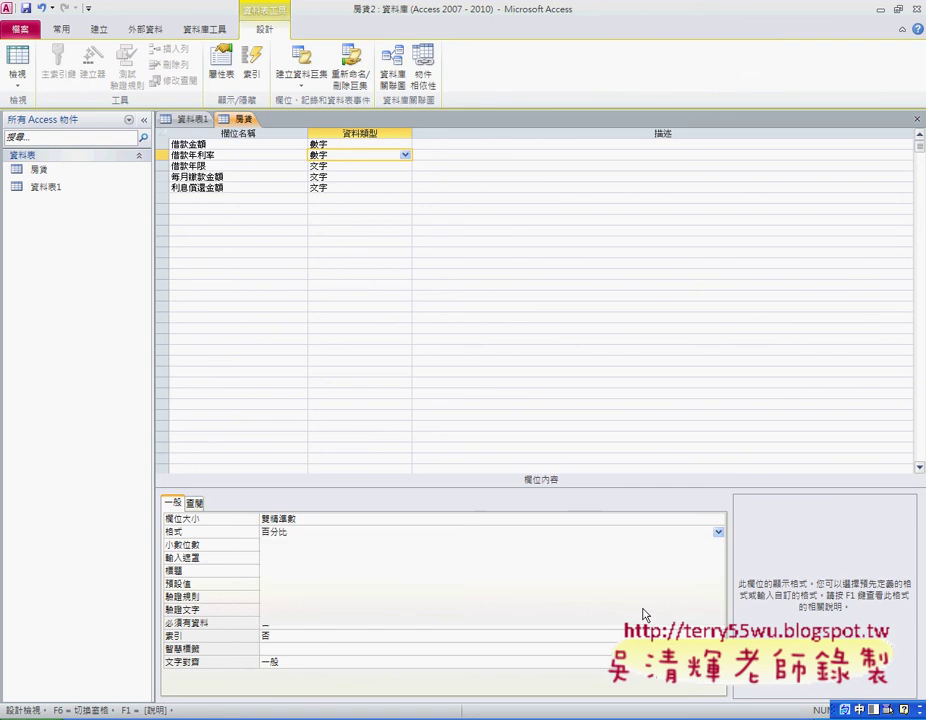
click(310, 546)
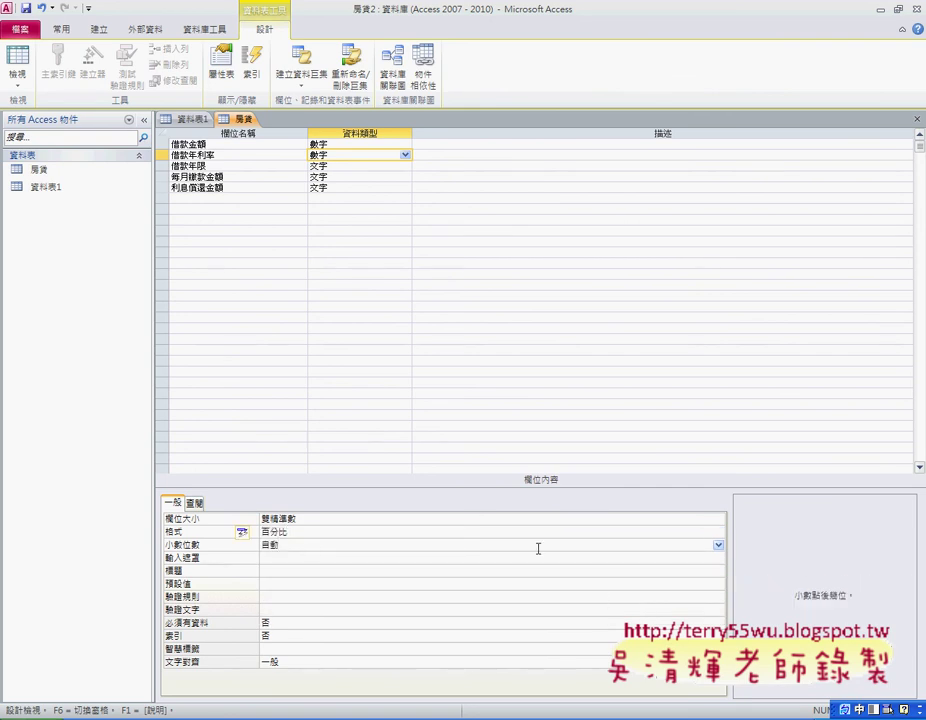
click(722, 546)
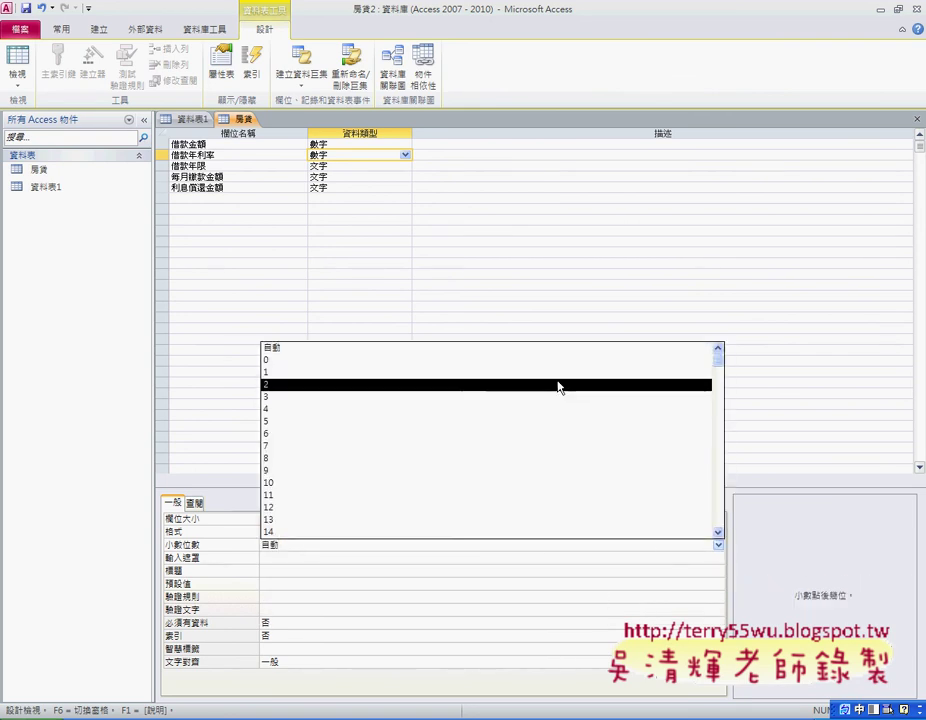
click(558, 390)
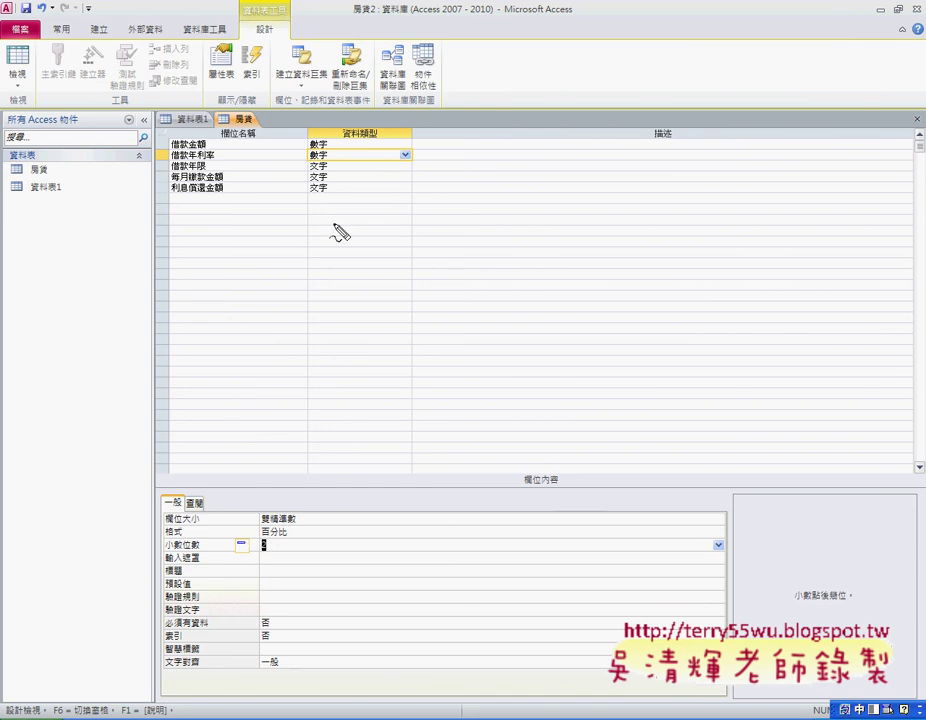
click(319, 156)
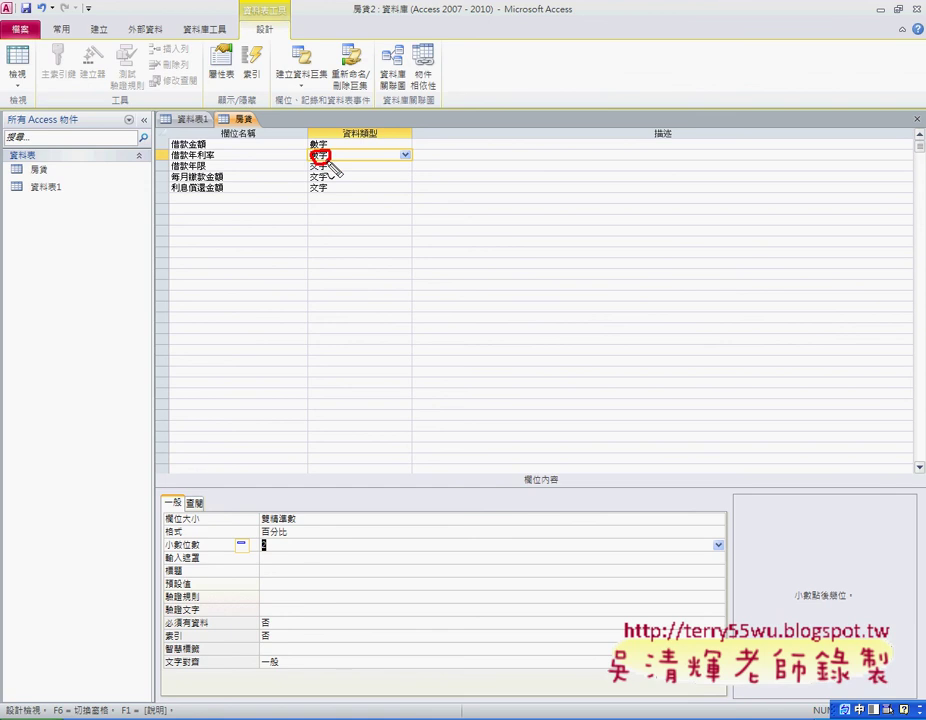
drag(300, 566, 275, 540)
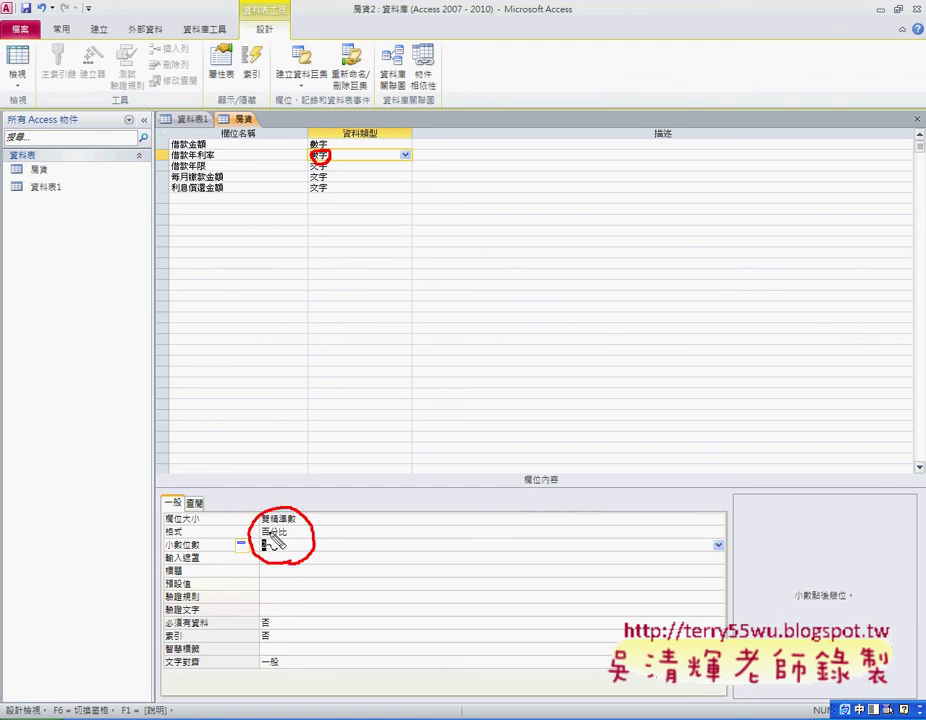
key(Escape)
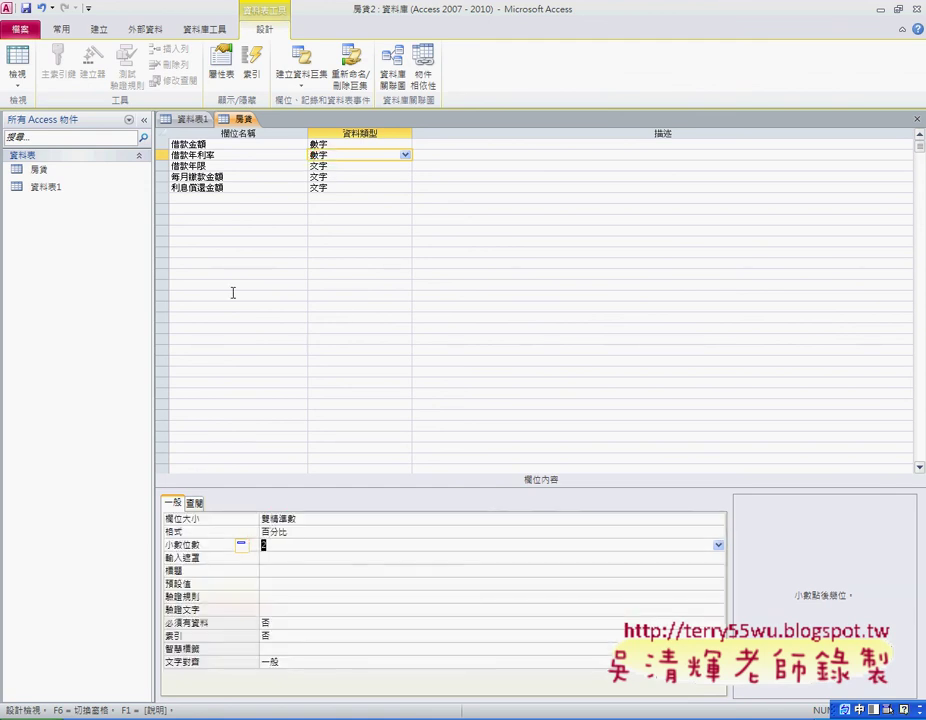
Set 借款年限, 每月繳款金額 and 利息償還金額 to the 數字 data type.
click(255, 165)
click(403, 165)
click(405, 166)
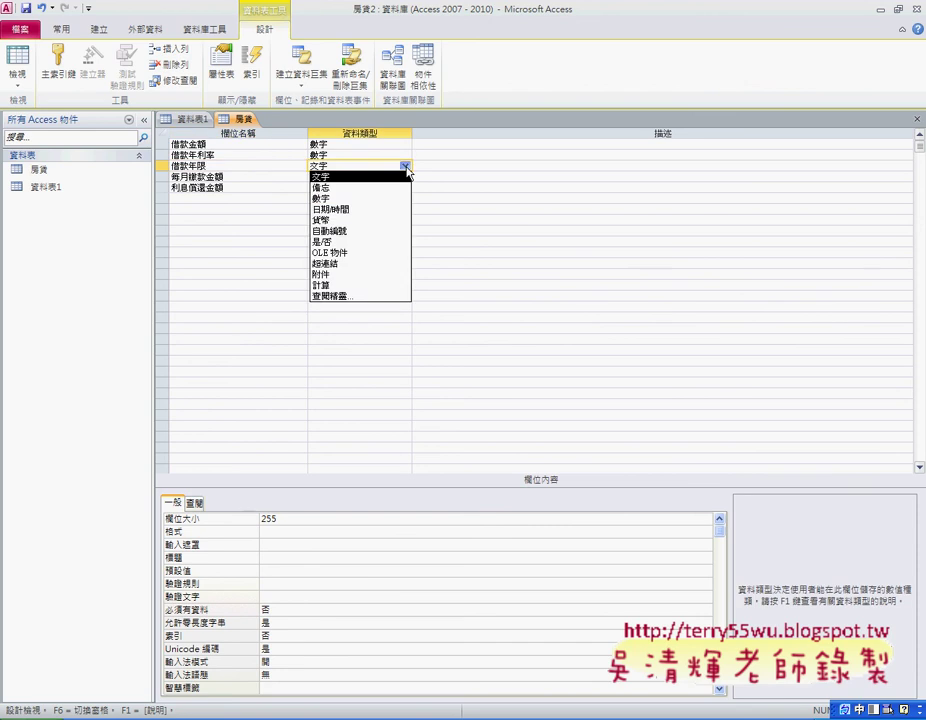
click(393, 198)
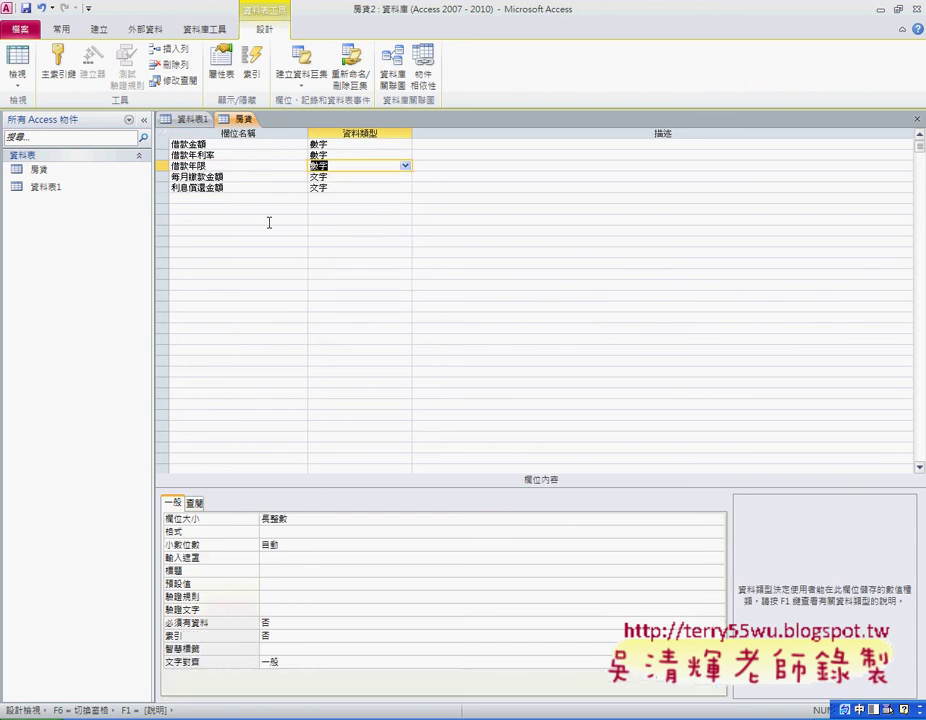
click(235, 176)
click(335, 176)
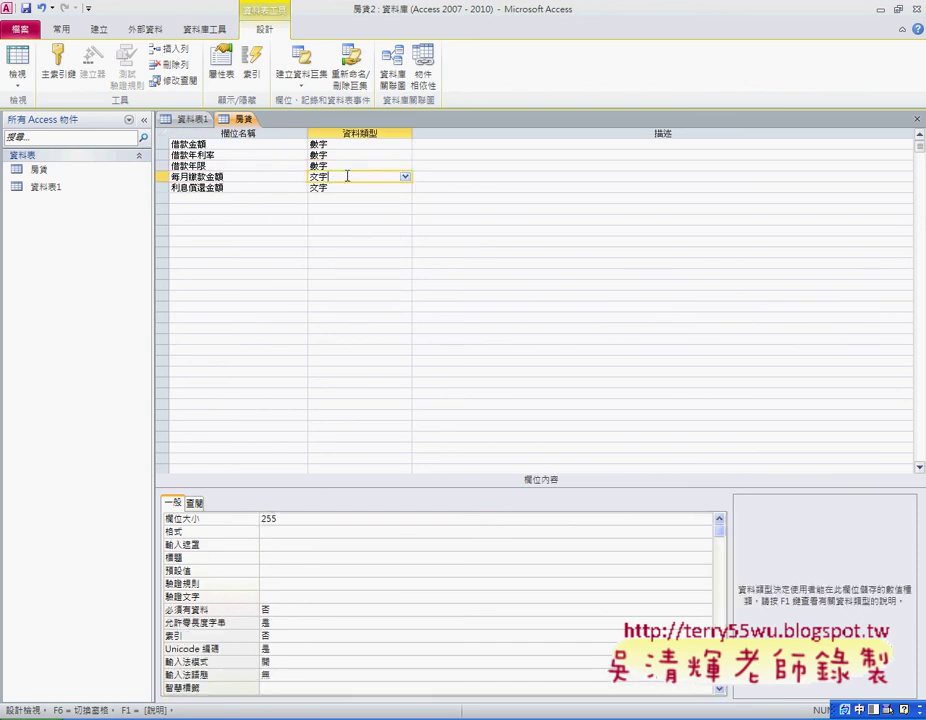
click(405, 176)
click(392, 211)
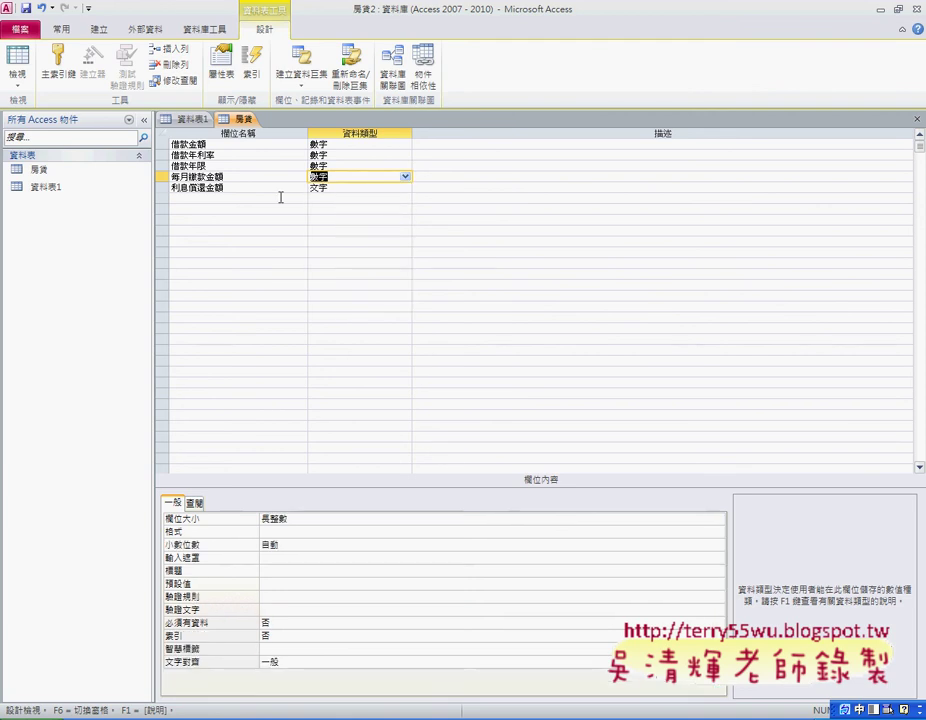
click(226, 187)
click(356, 188)
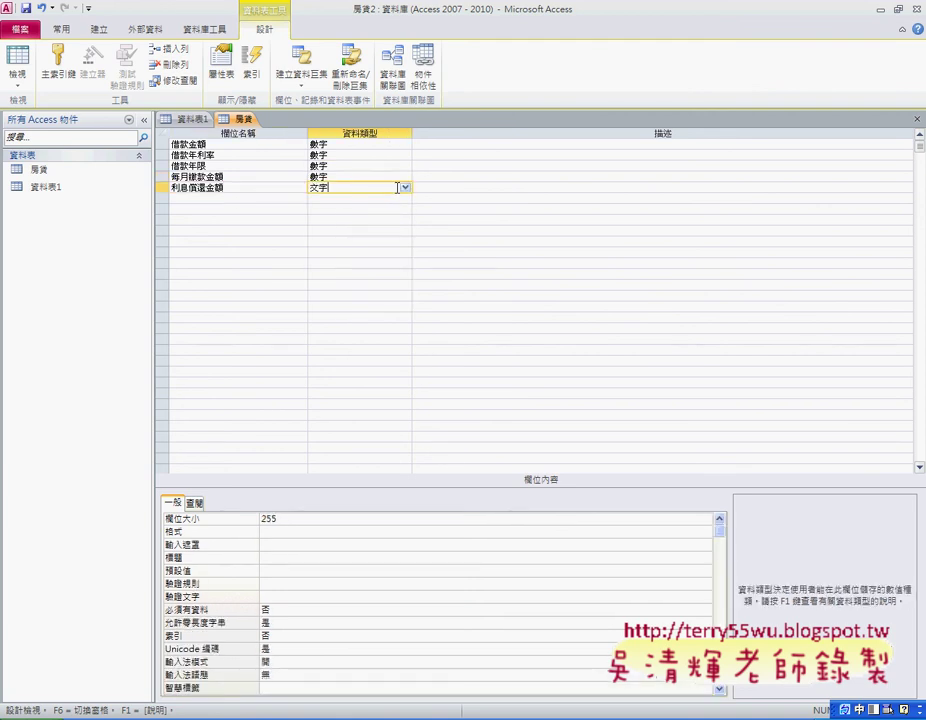
click(405, 187)
click(397, 215)
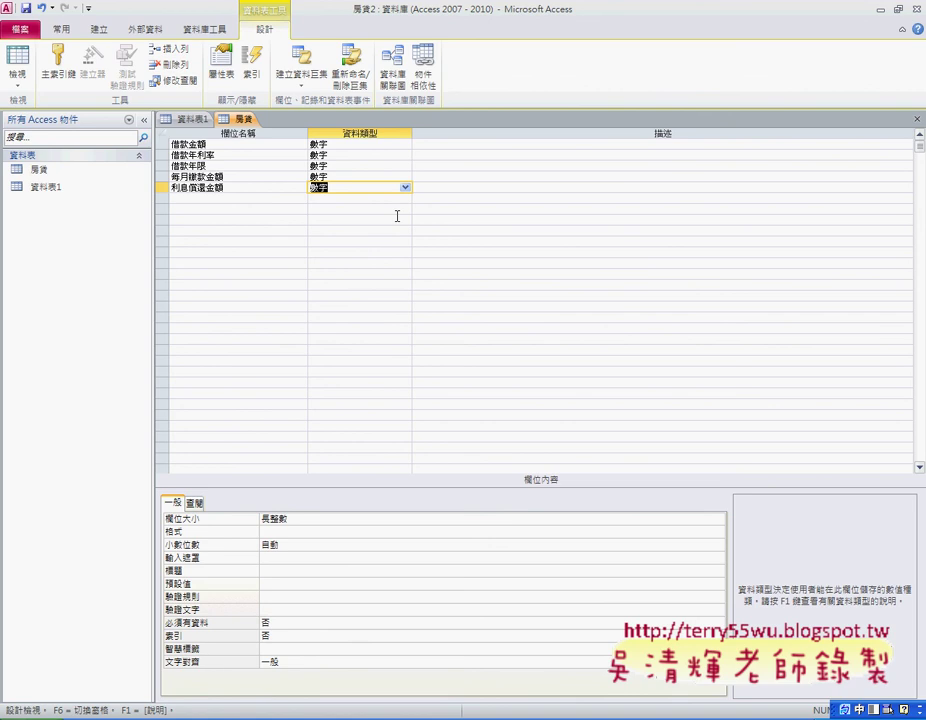
Review each field's number settings, then close the 房貸 table design.
click(350, 172)
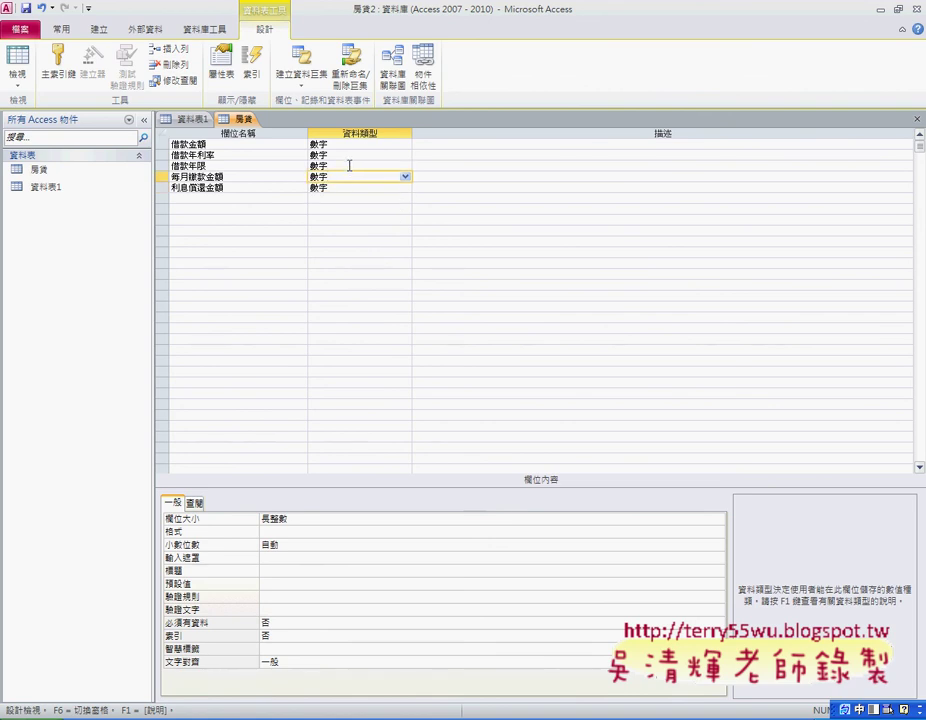
click(349, 165)
click(349, 155)
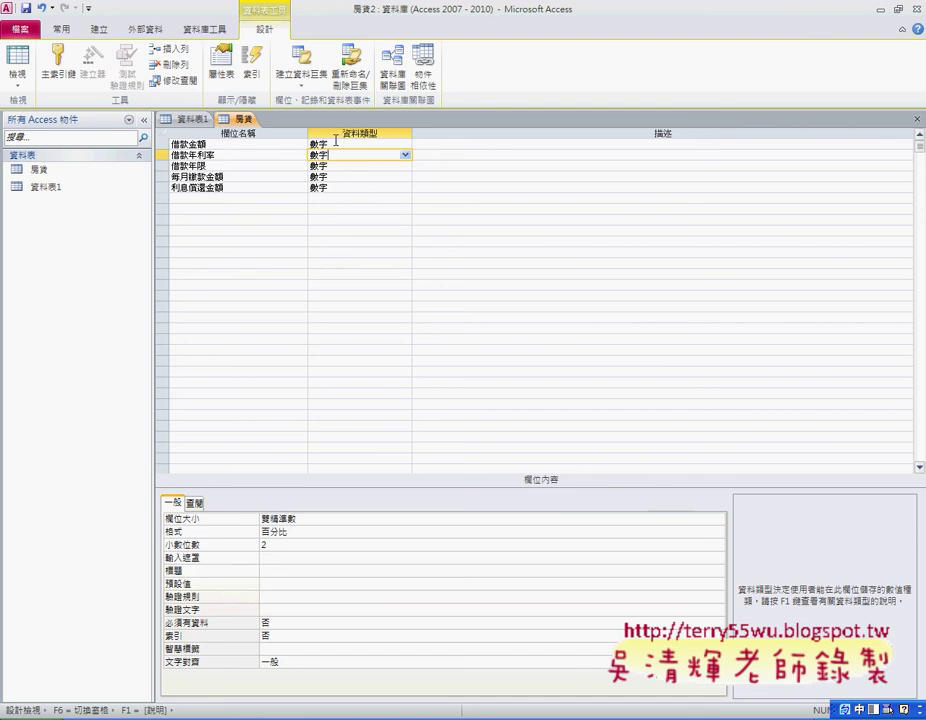
click(335, 143)
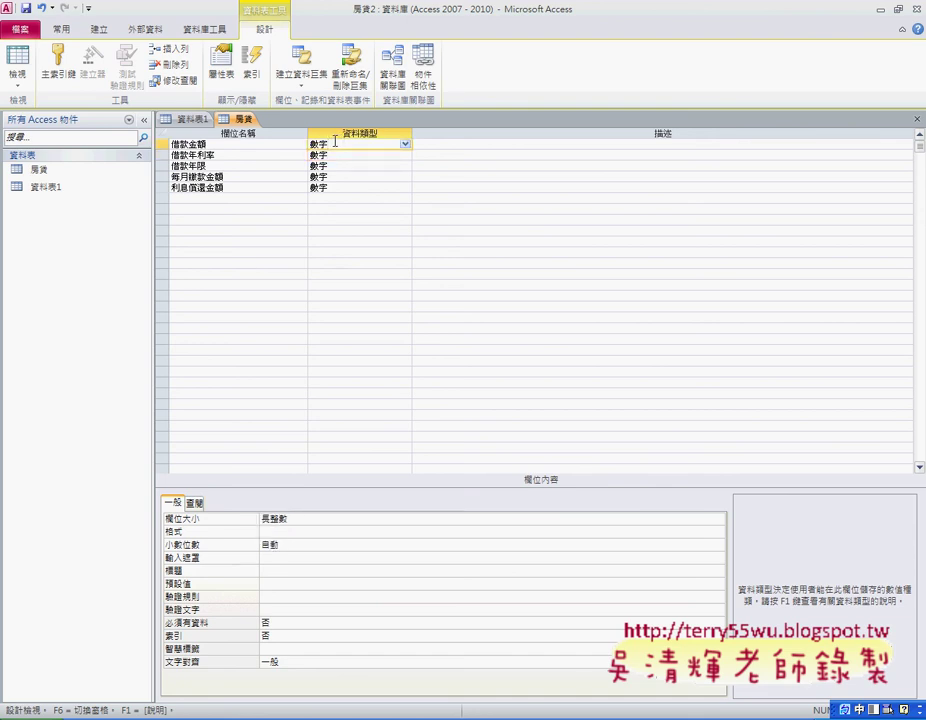
click(916, 119)
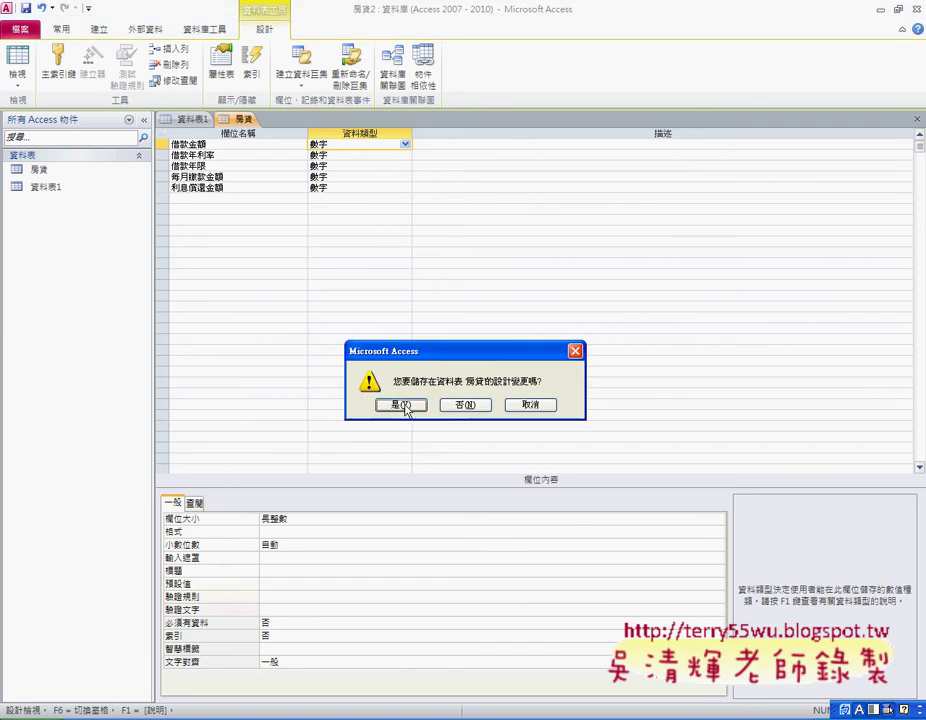
Save the 房貸 design and open it as a datasheet with its five empty loan columns.
click(401, 405)
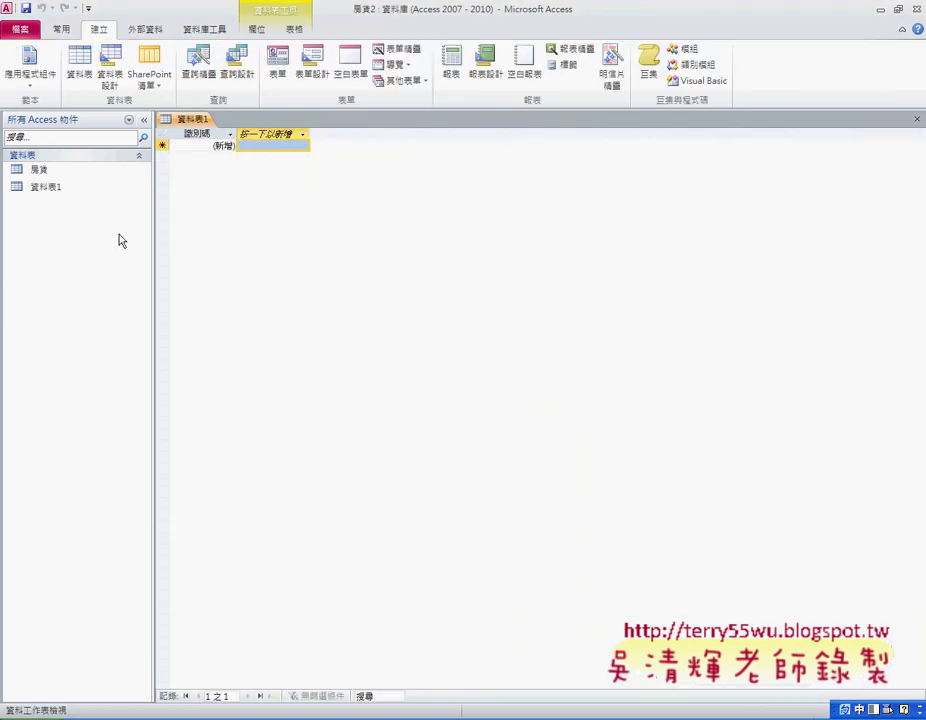
double_click(38, 169)
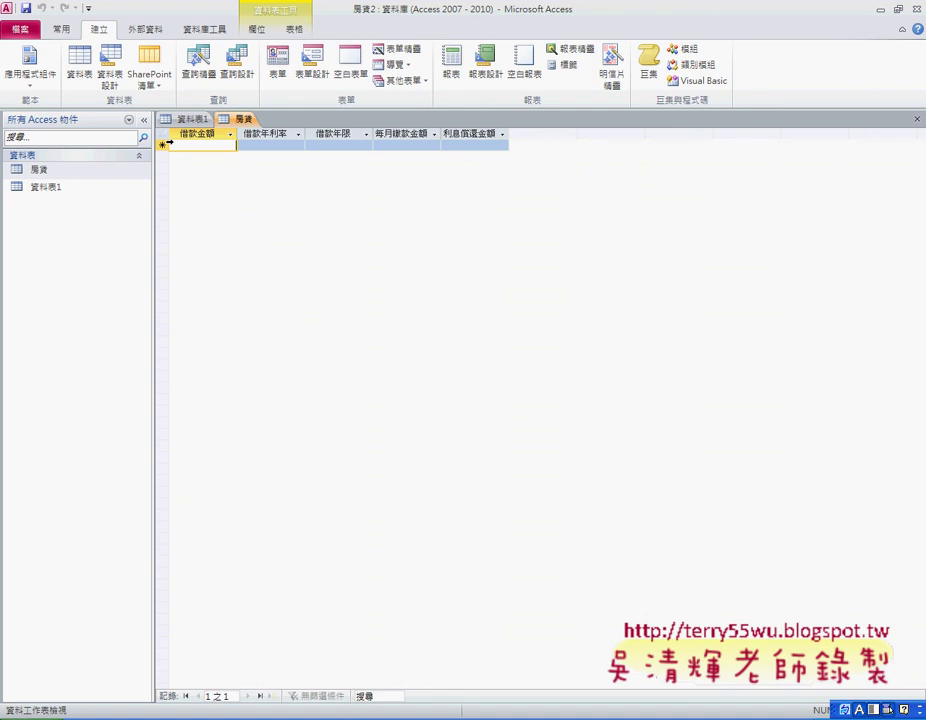
click(163, 145)
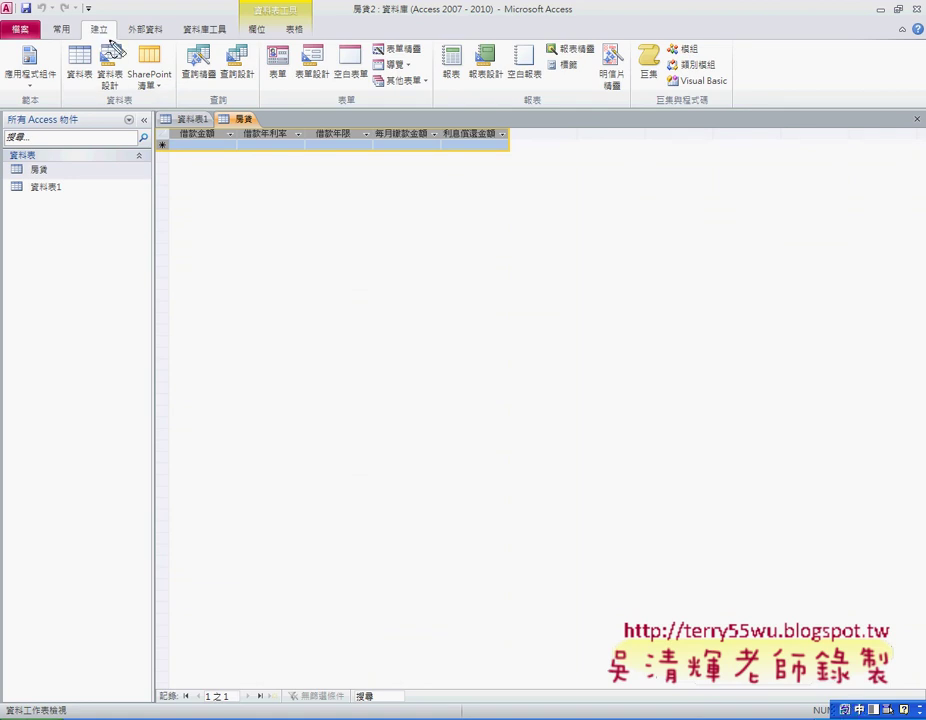
Create blank tables 資料表2 and 資料表3 in design view, then return to the 房貸 datasheet.
drag(86, 24, 90, 22)
mouse_move(66, 80)
mouse_down()
mouse_move(85, 46)
mouse_move(77, 93)
mouse_up()
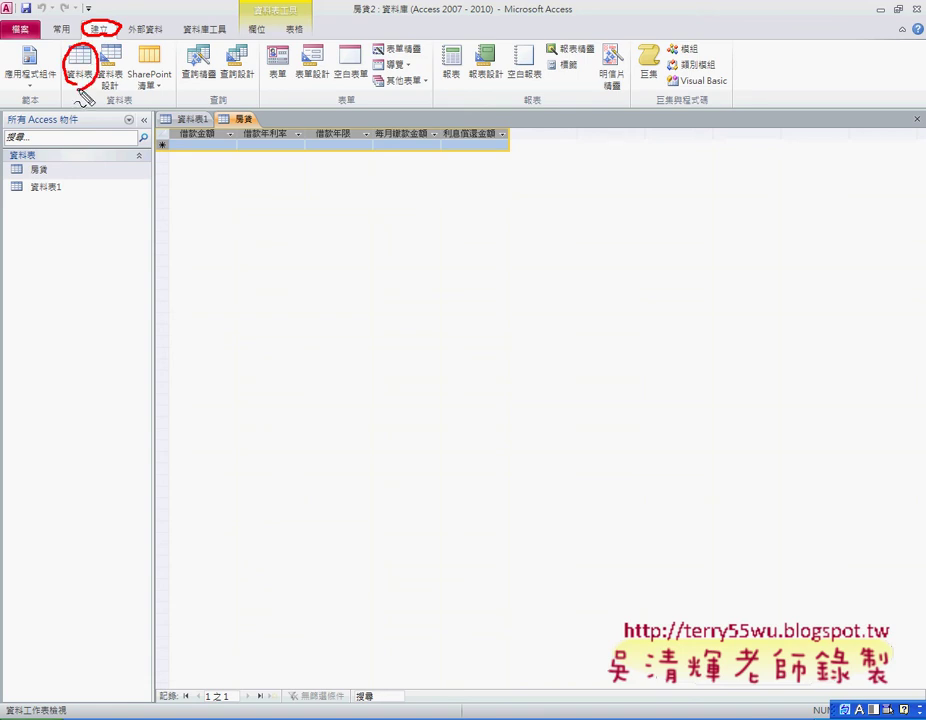
key(Escape)
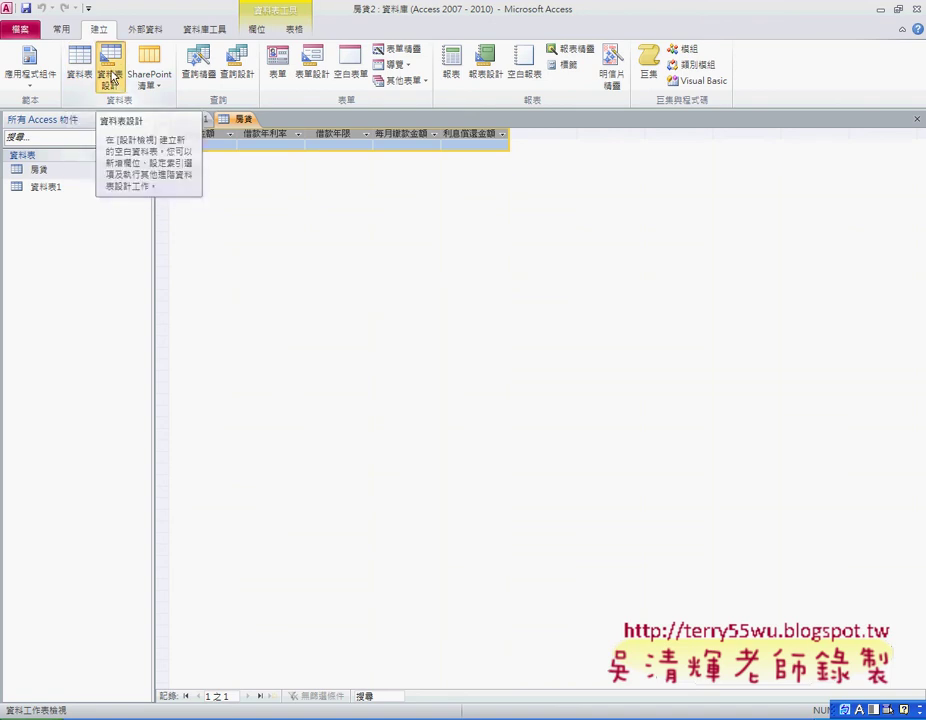
click(111, 76)
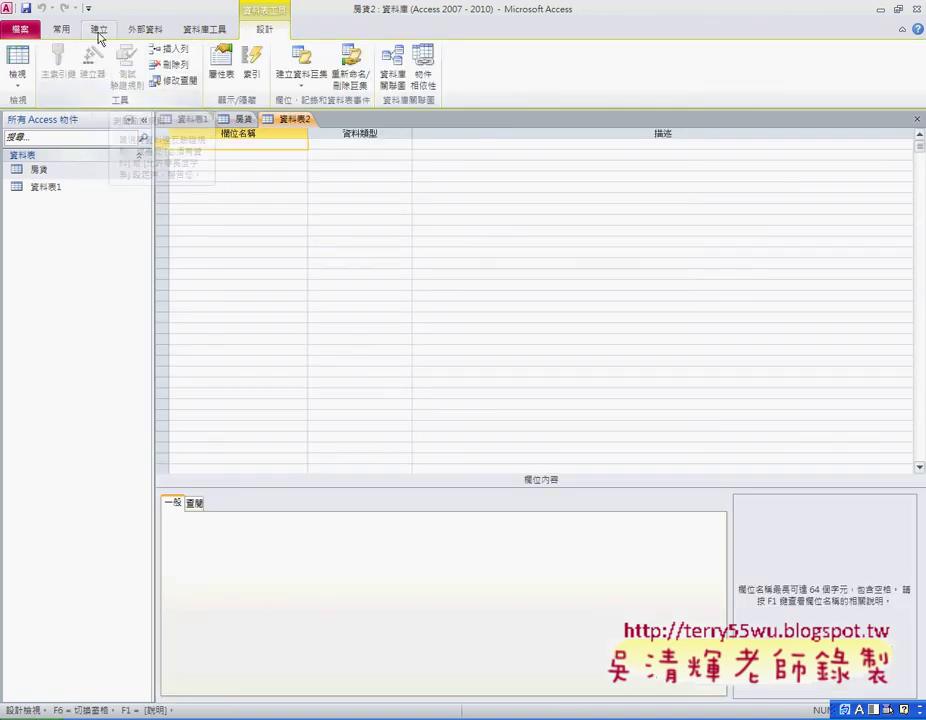
click(98, 30)
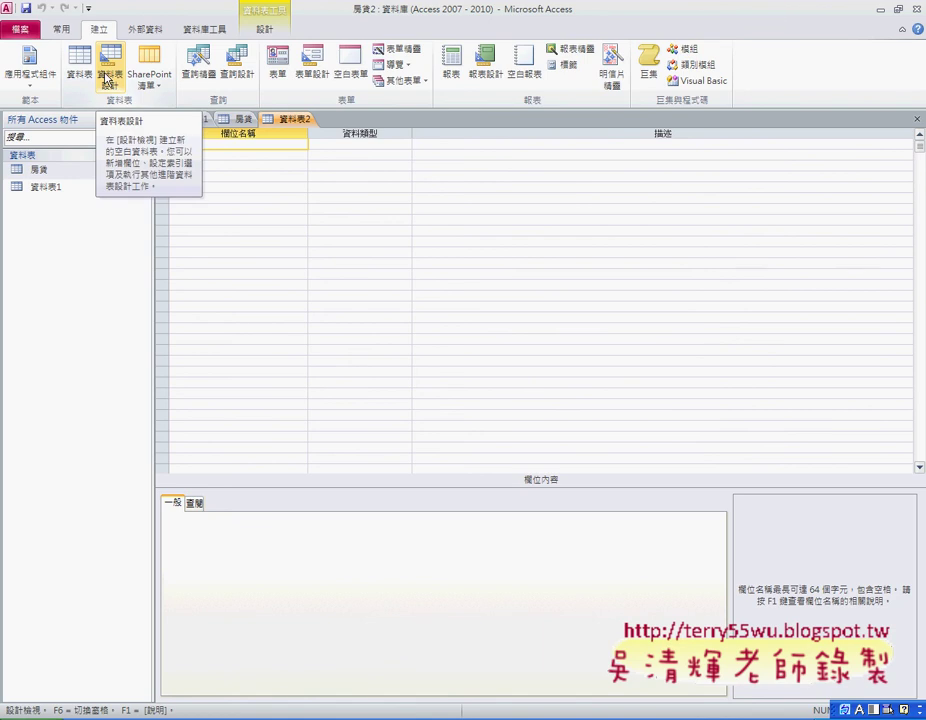
click(111, 78)
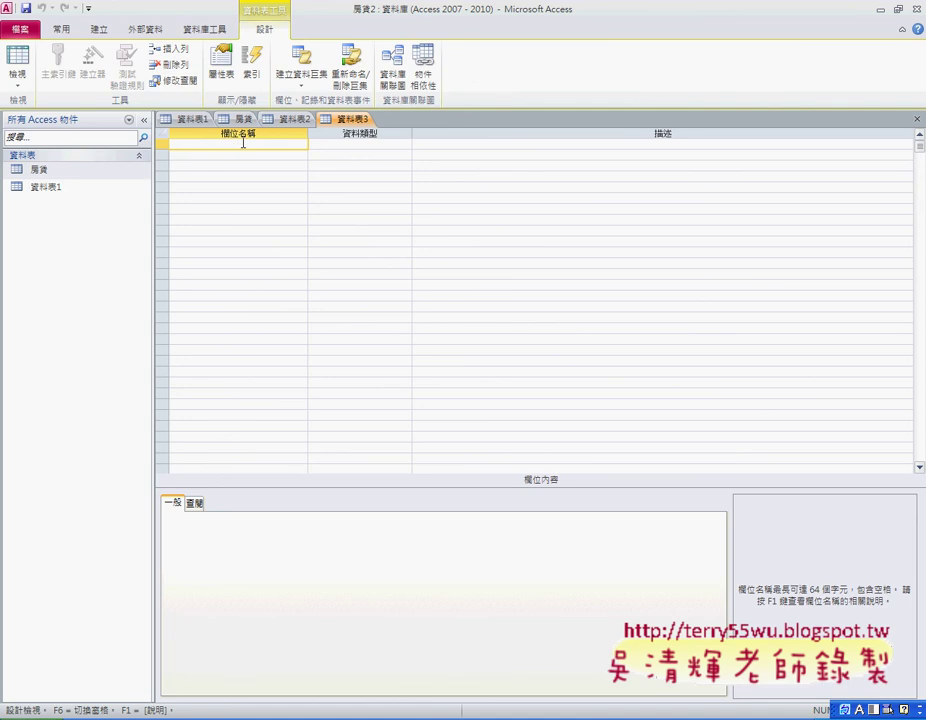
click(243, 119)
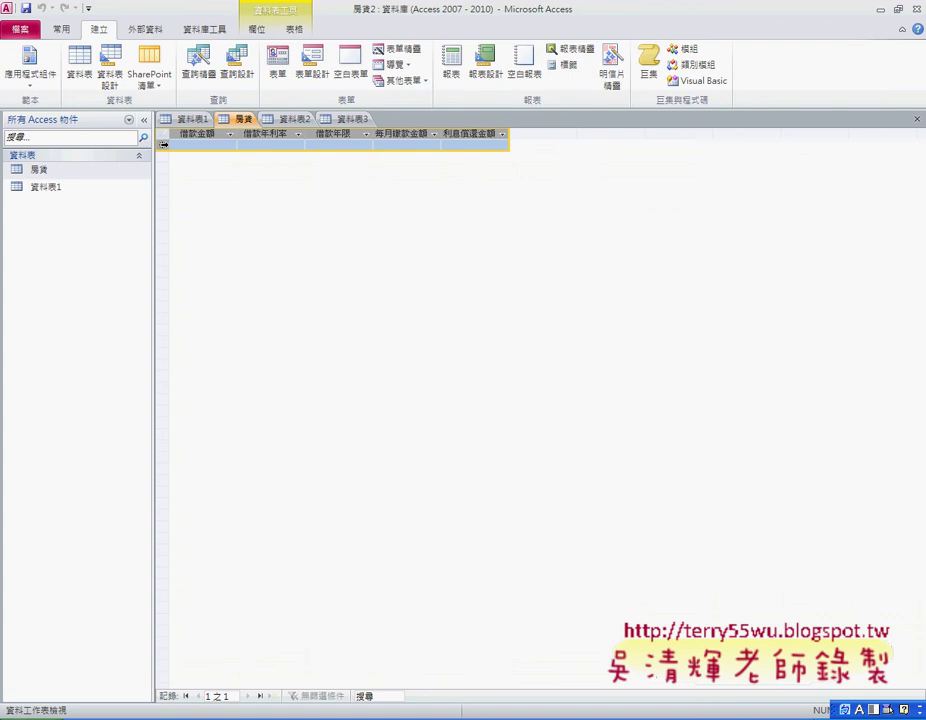
click(200, 144)
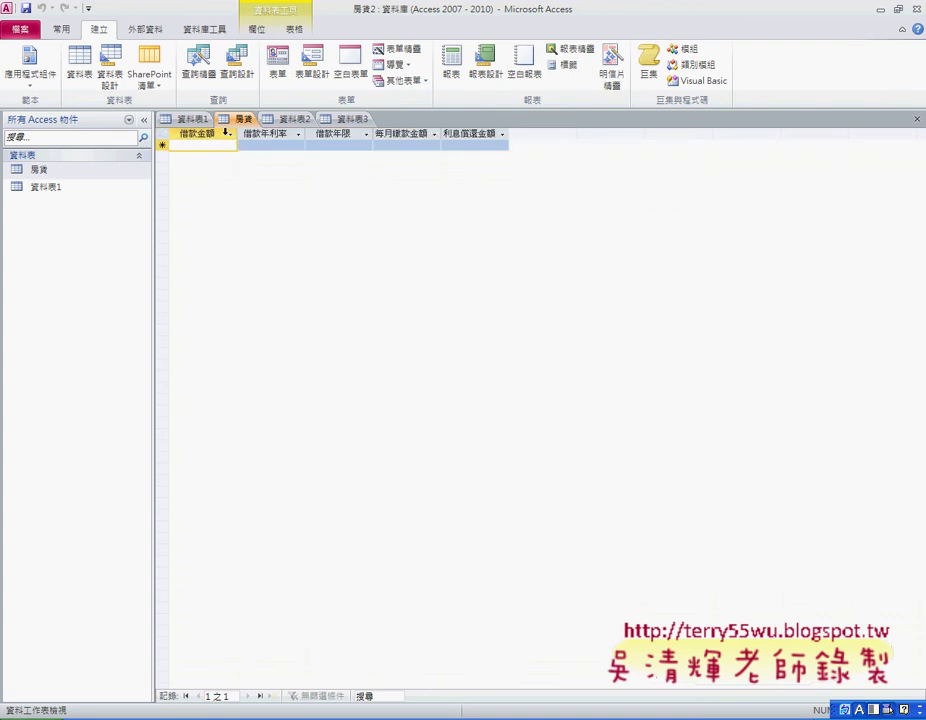